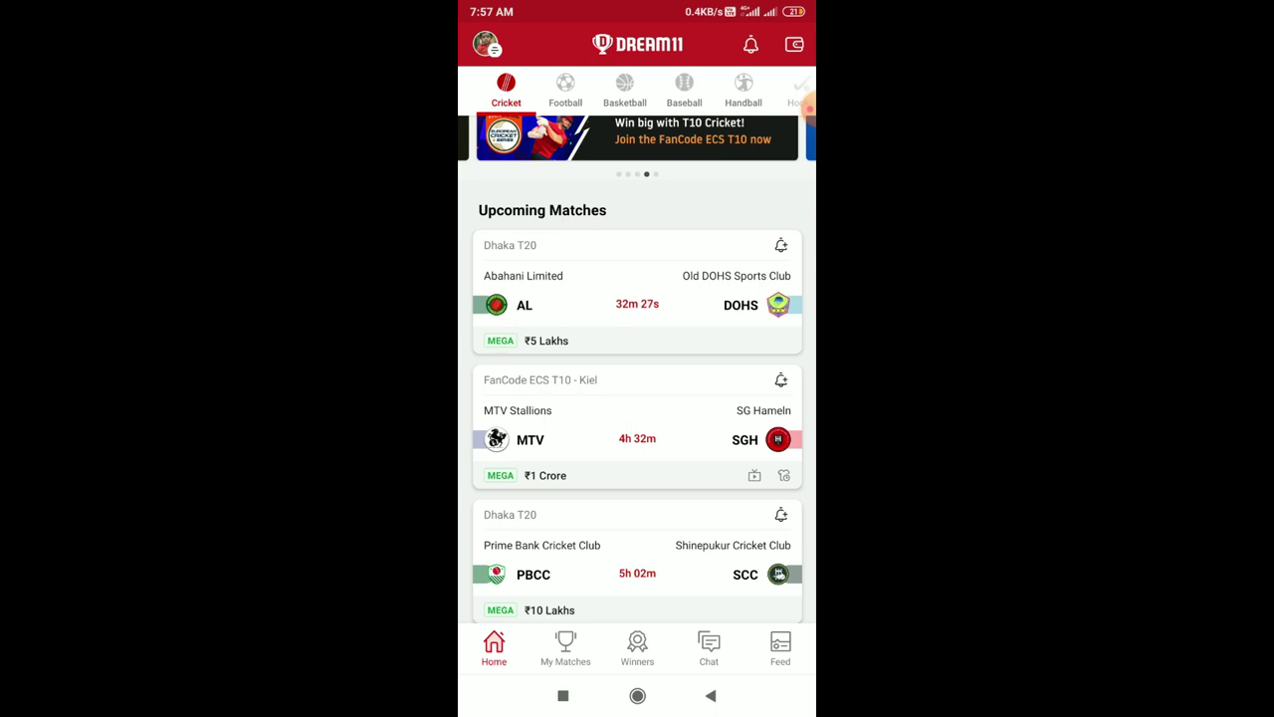
- Open the MTV vs SGH match and start editing a saved team from My Teams
scroll(637, 398, down, 1)
click(637, 393)
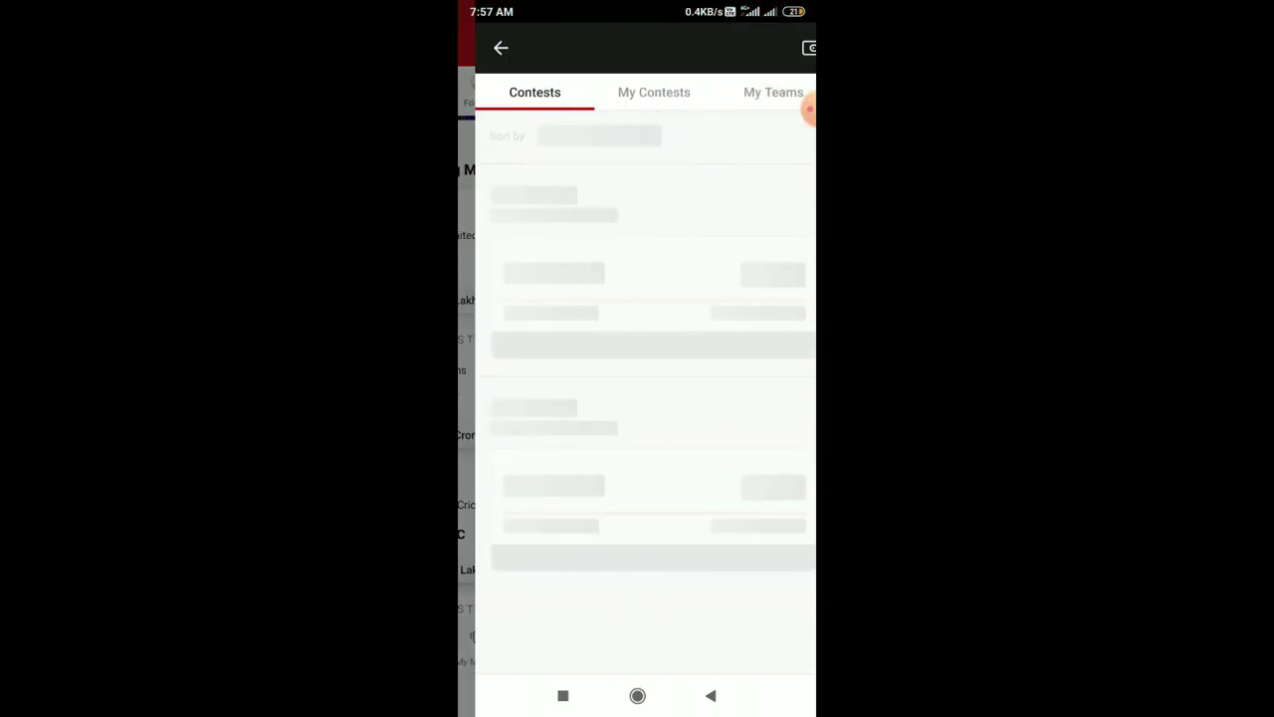
click(809, 108)
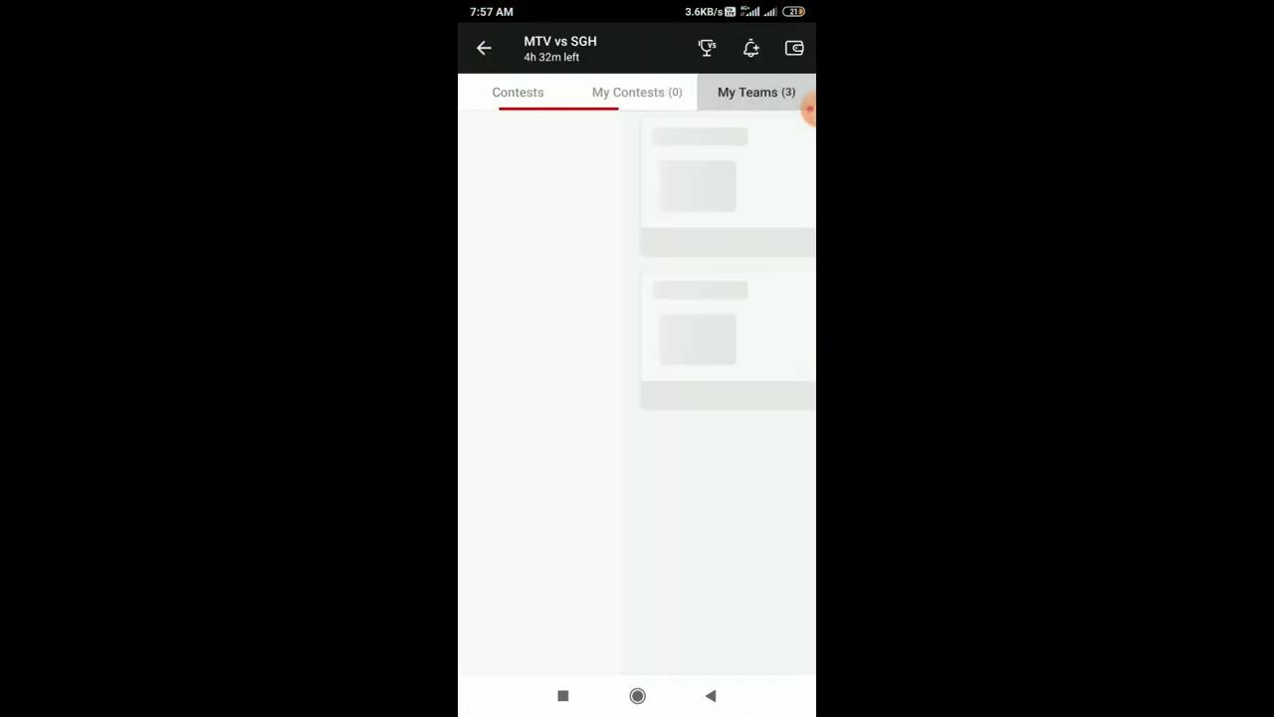
click(721, 159)
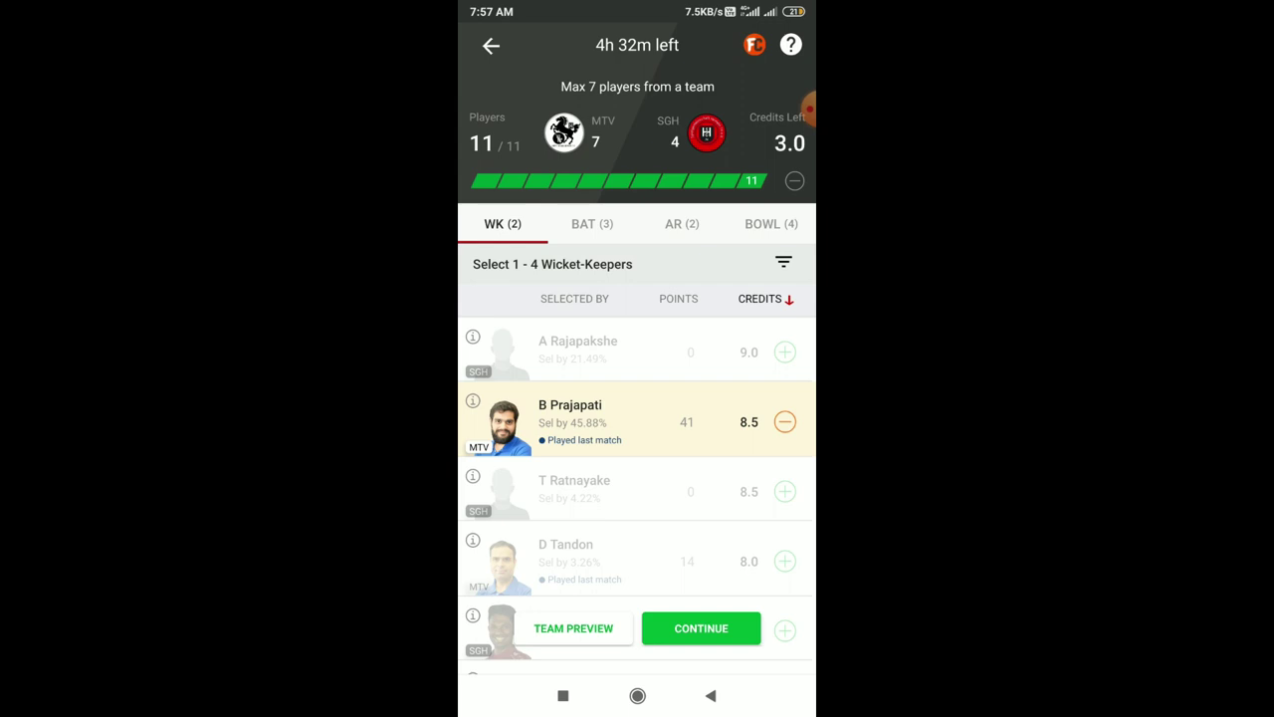
- Review the team's wicket-keepers, batsmen, all-rounders and bowlers
scroll(637, 468, down, 3)
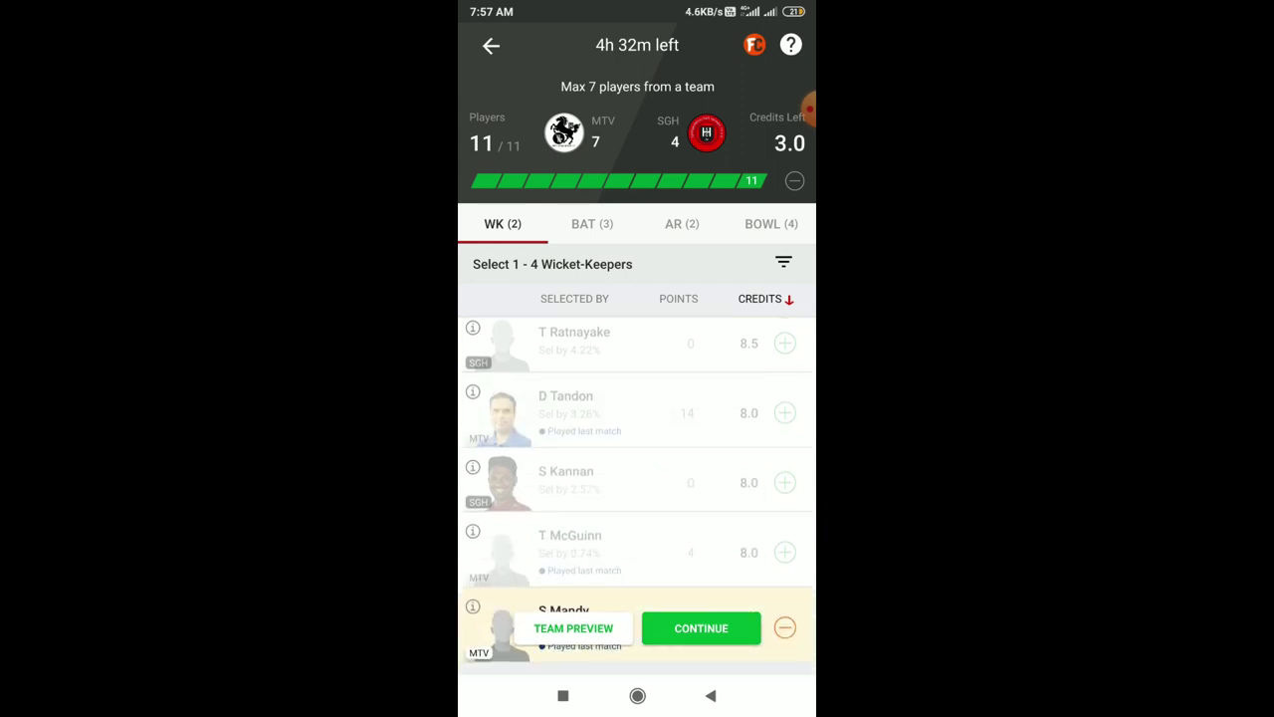
click(592, 223)
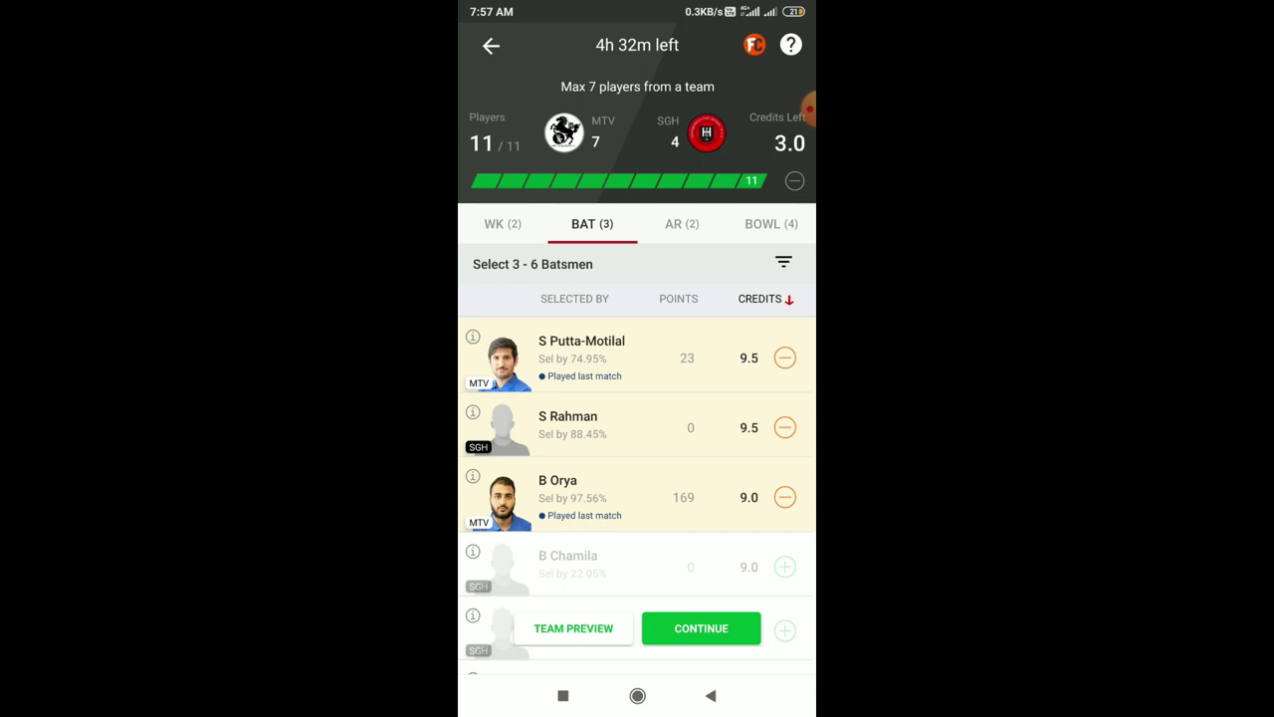
scroll(638, 468, down, 3)
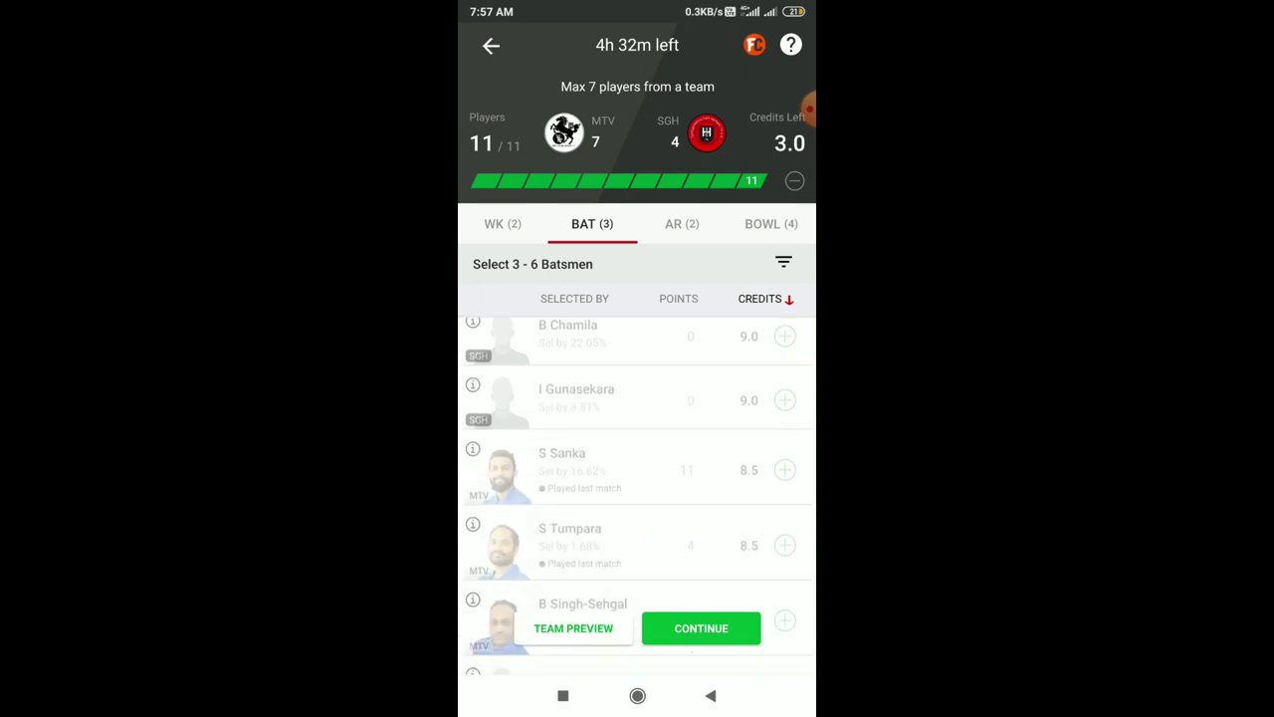
click(682, 223)
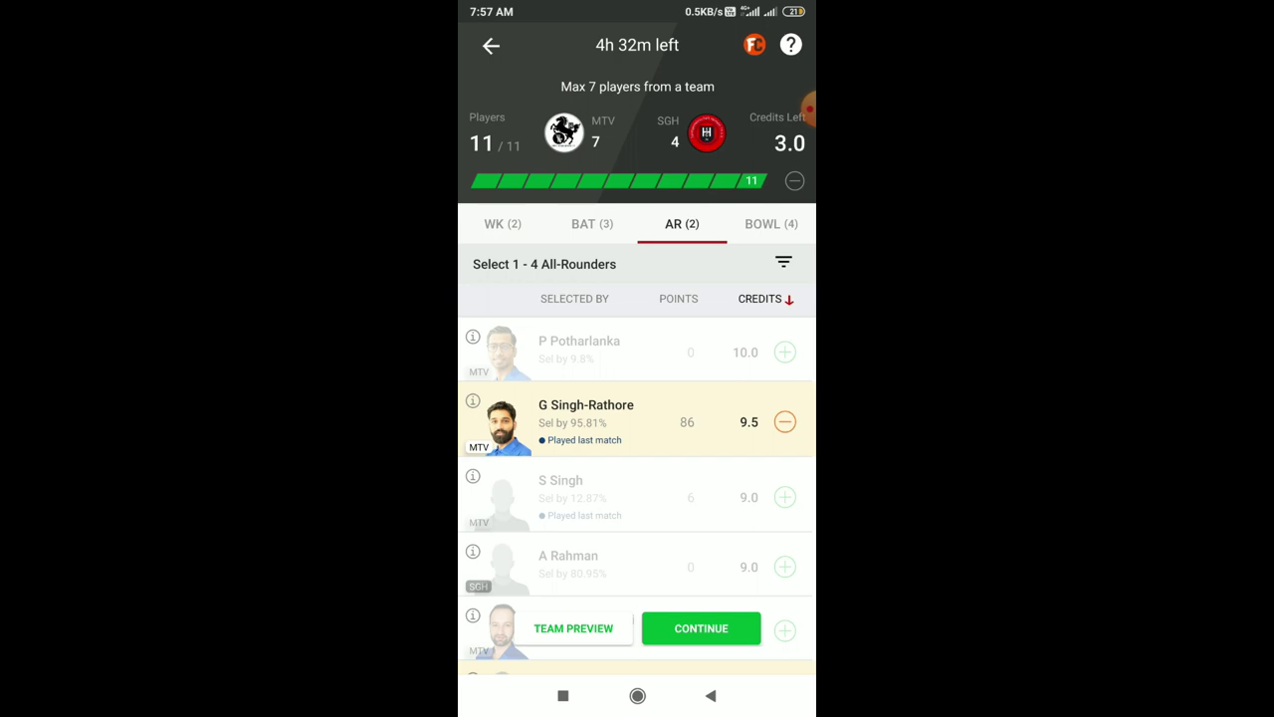
scroll(637, 494, down, 3)
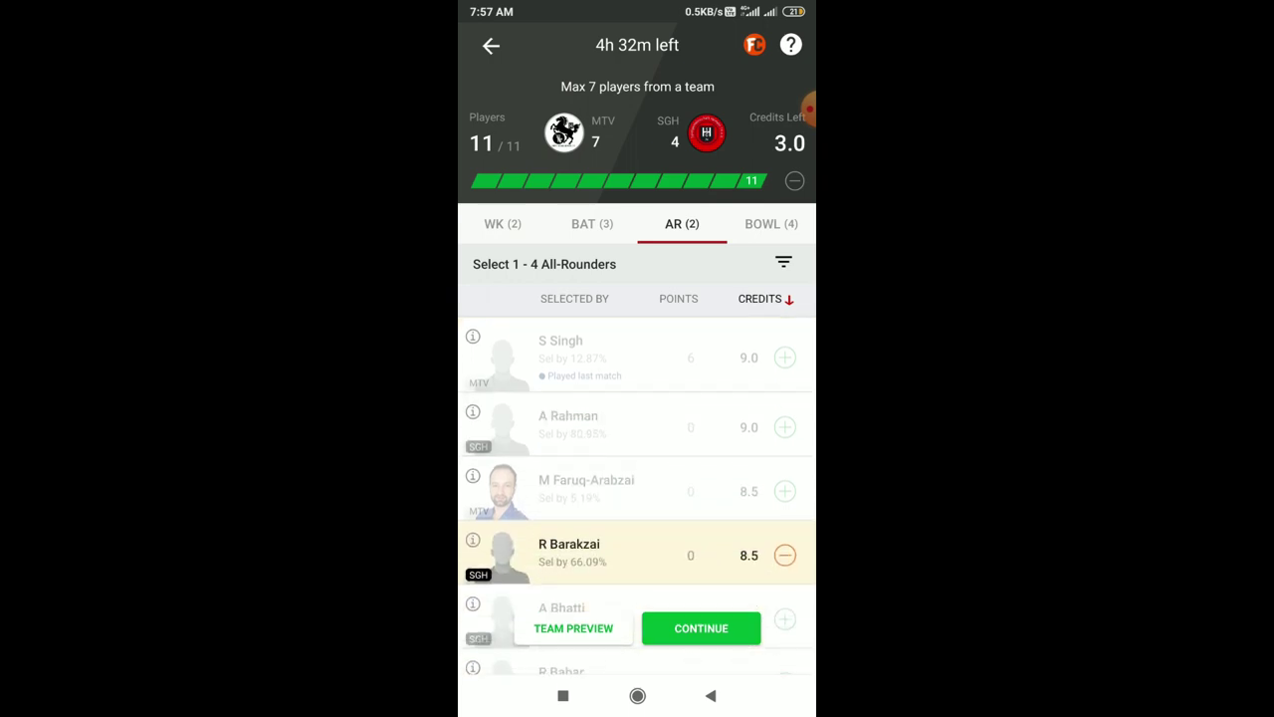
click(772, 223)
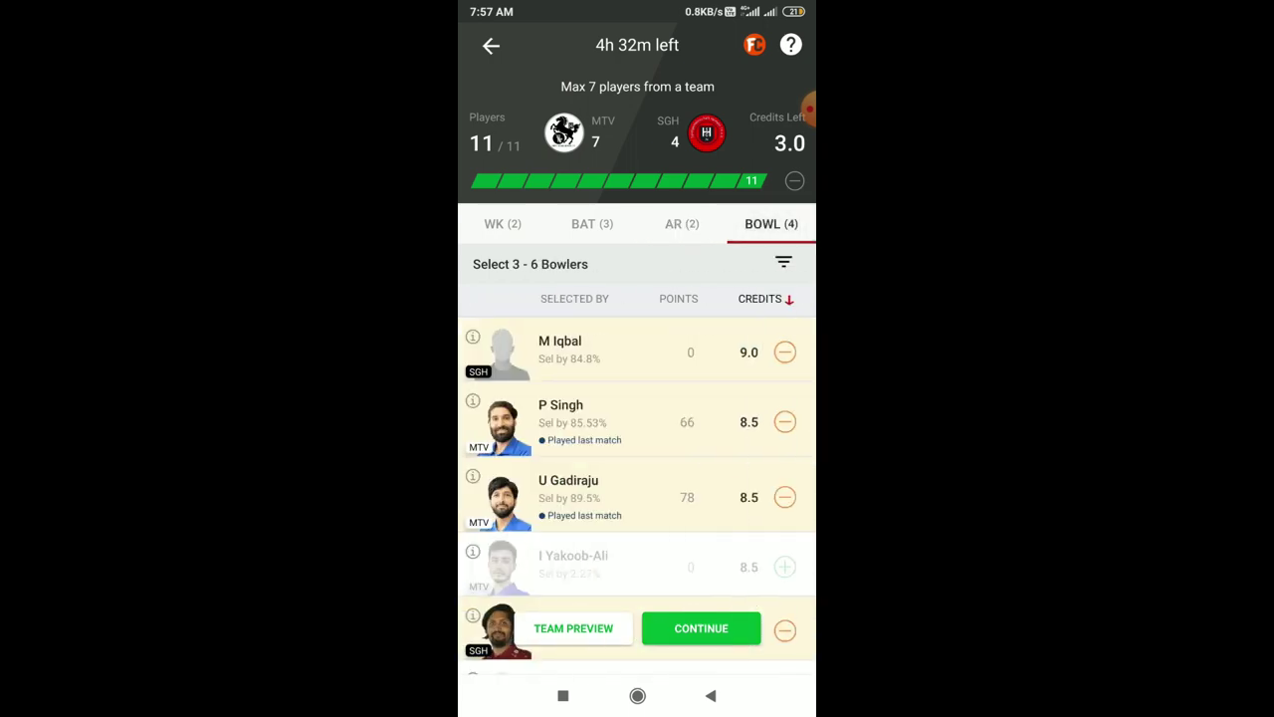
scroll(637, 496, down, 3)
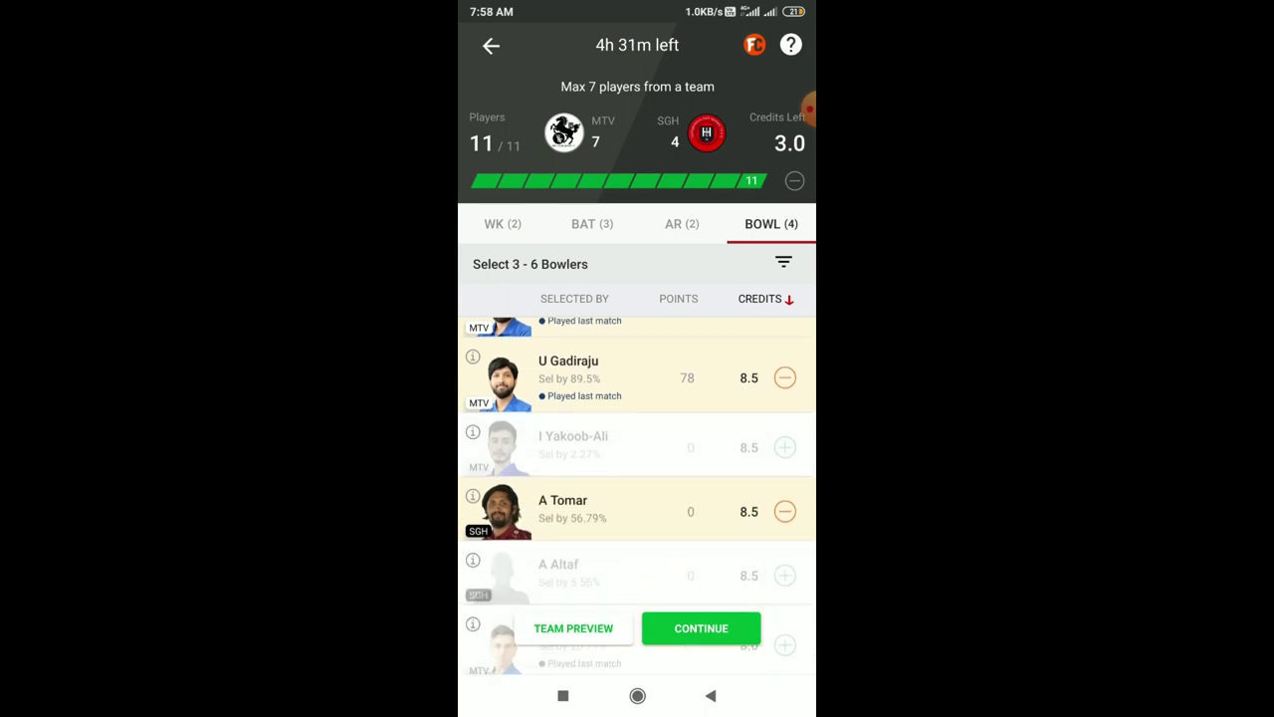
- Save team T1 with B Orya as captain (2x) and U Gadiraju as vice-captain (1.5x)
click(701, 628)
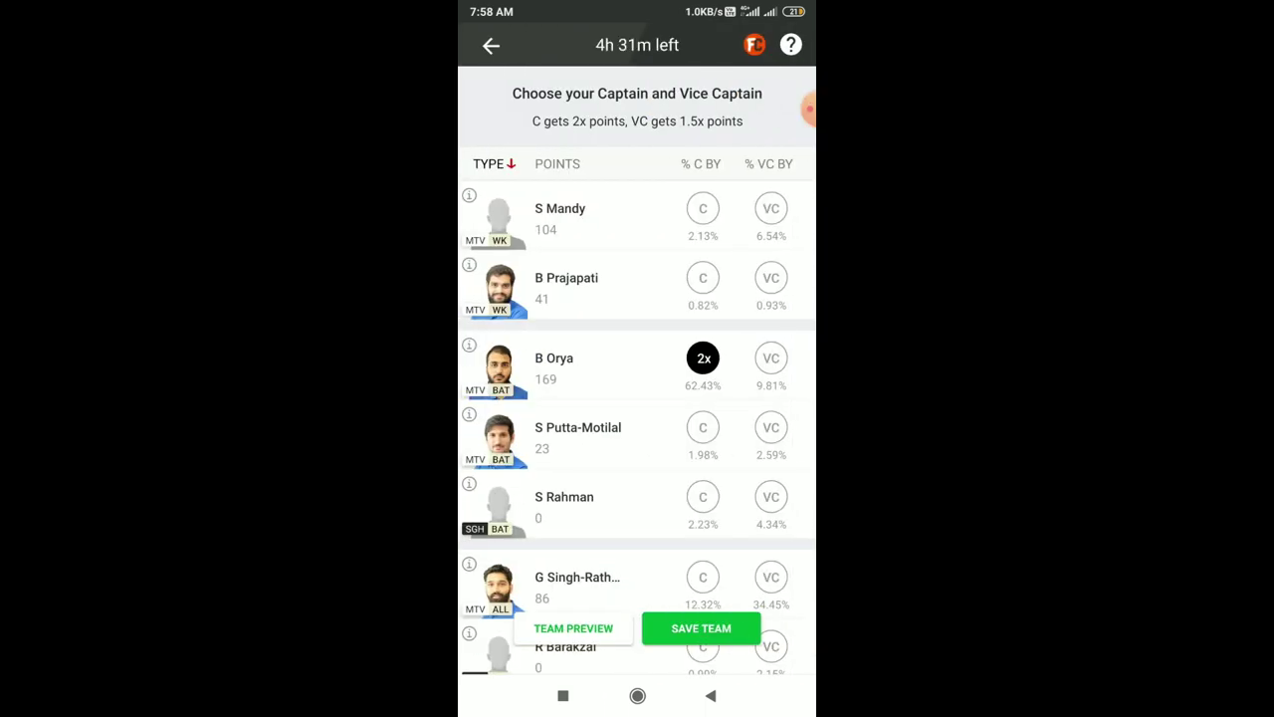
scroll(637, 427, down, 3)
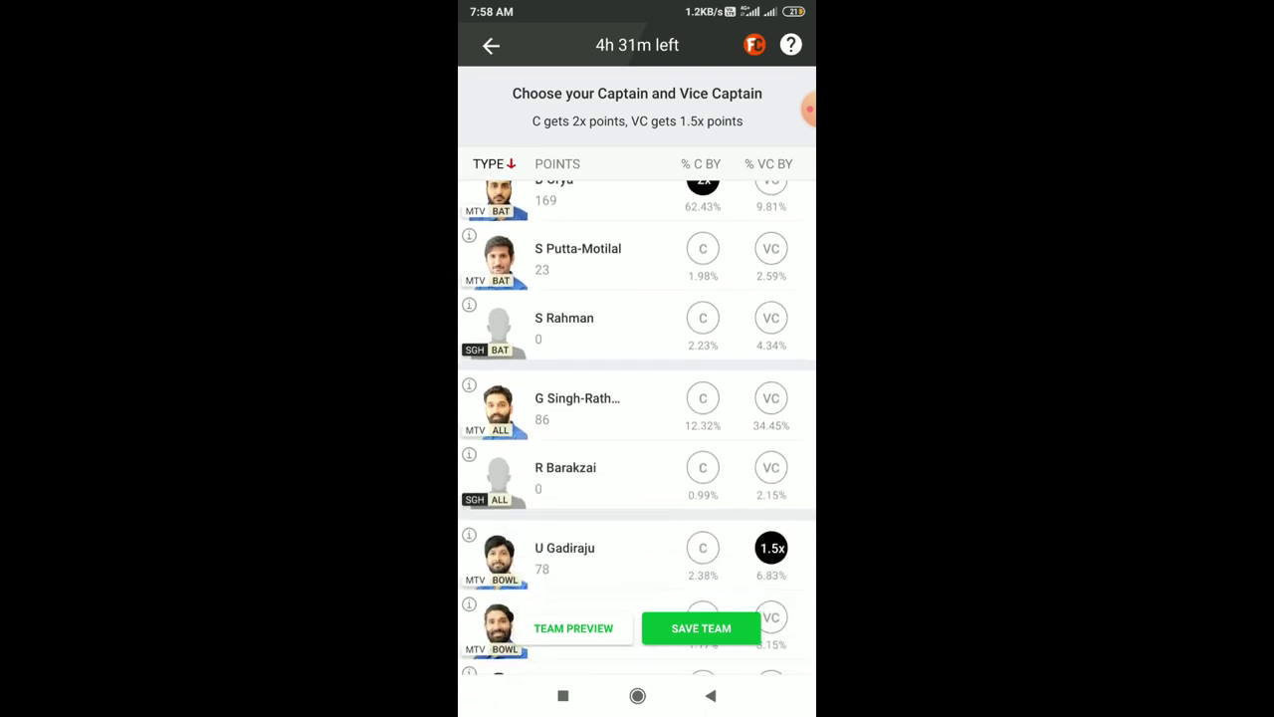
click(701, 628)
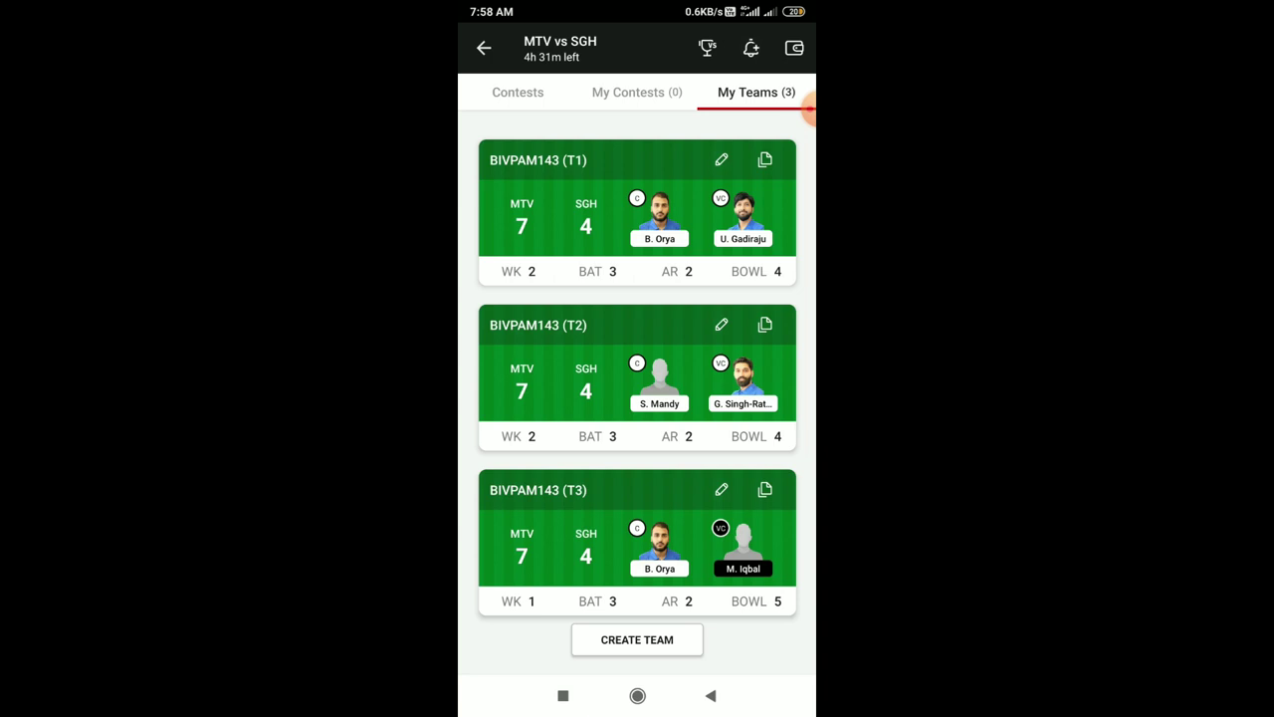
- Preview the players of teams T2 and T3, then switch to the My11Circle app
click(637, 379)
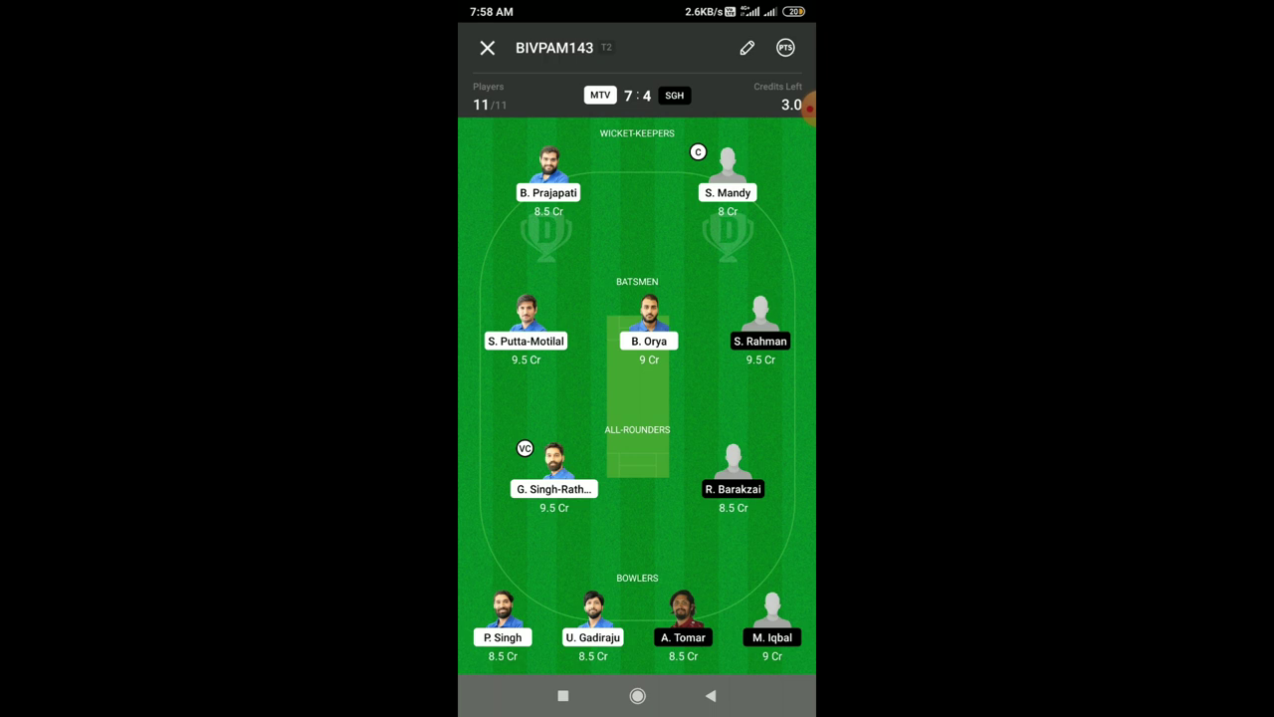
click(487, 48)
click(637, 528)
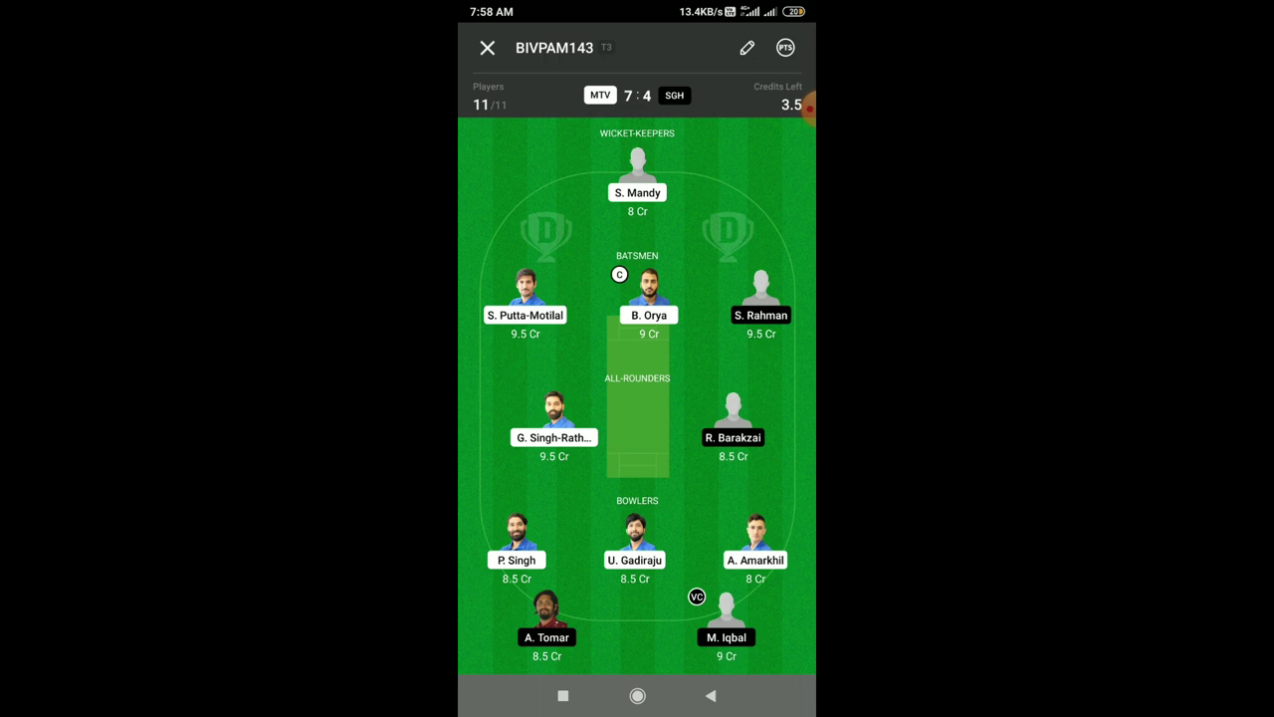
key(Escape)
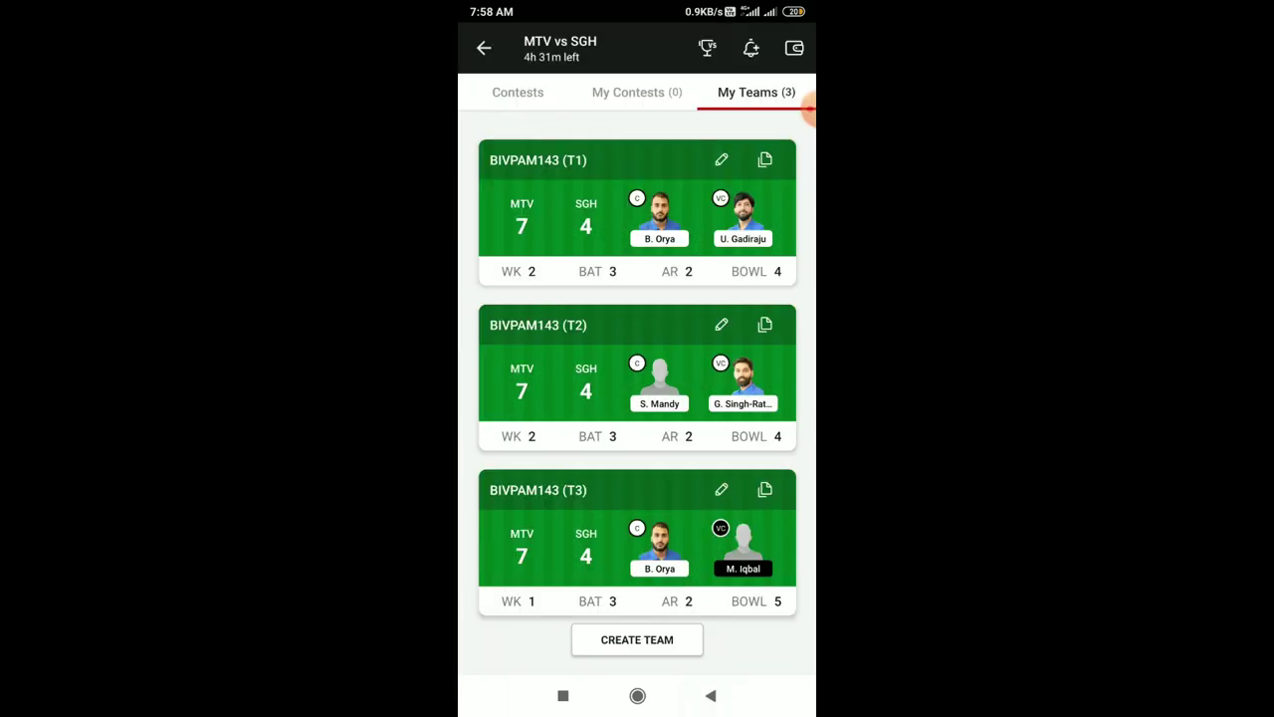
click(563, 695)
click(722, 398)
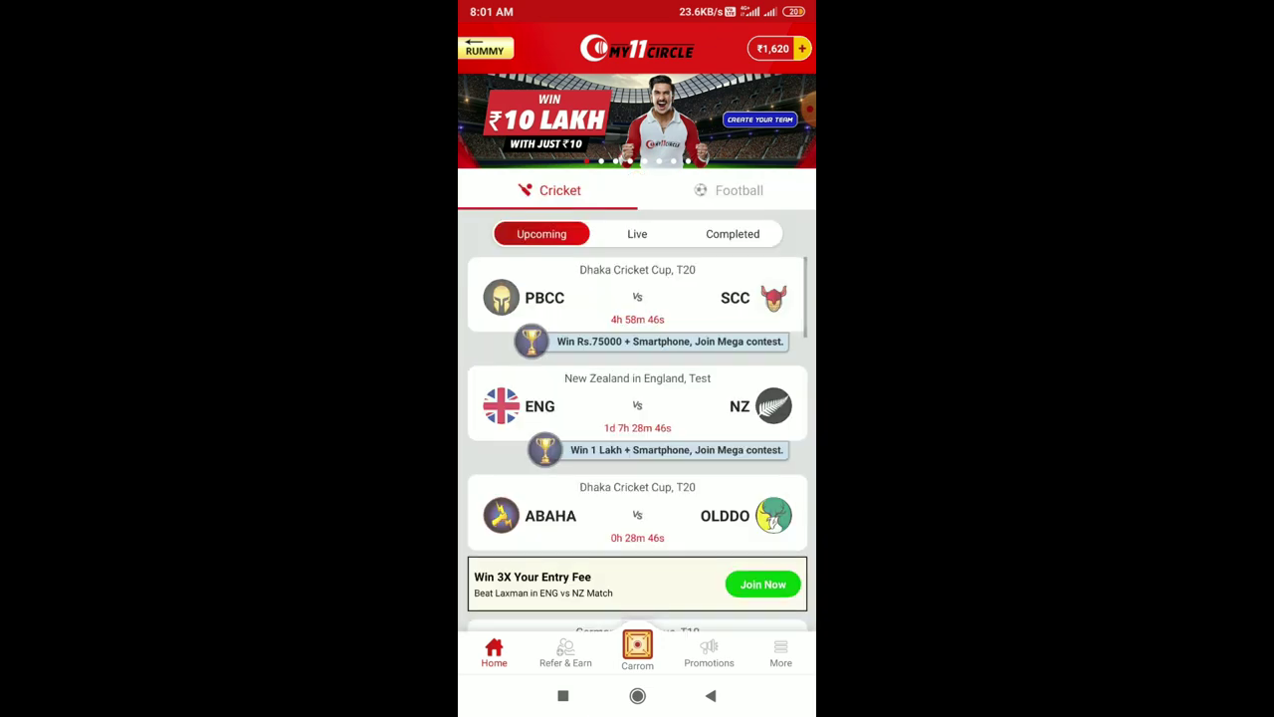
- Open the first MTV H vs SG HA match from the Upcoming cricket list
scroll(637, 444, down, 4)
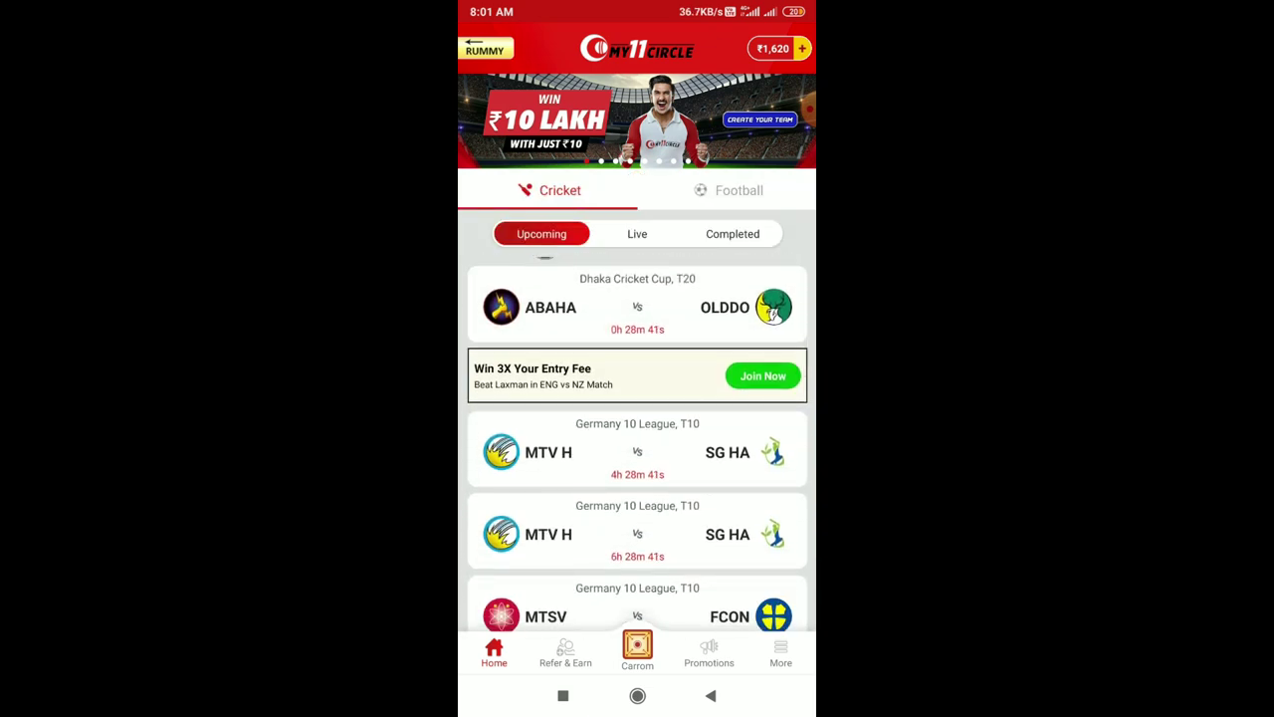
click(637, 452)
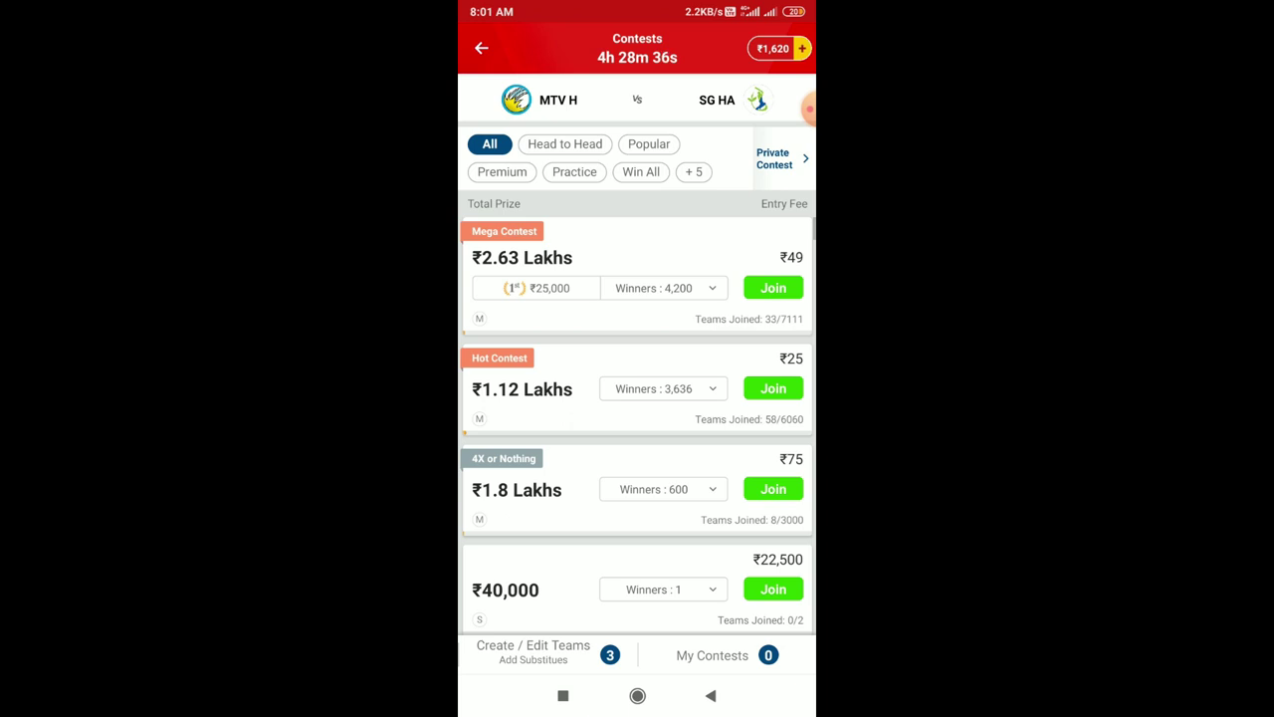
- Start a new MTV H vs SG HA team and review its batsmen, all-rounders and bowlers
click(534, 652)
click(638, 656)
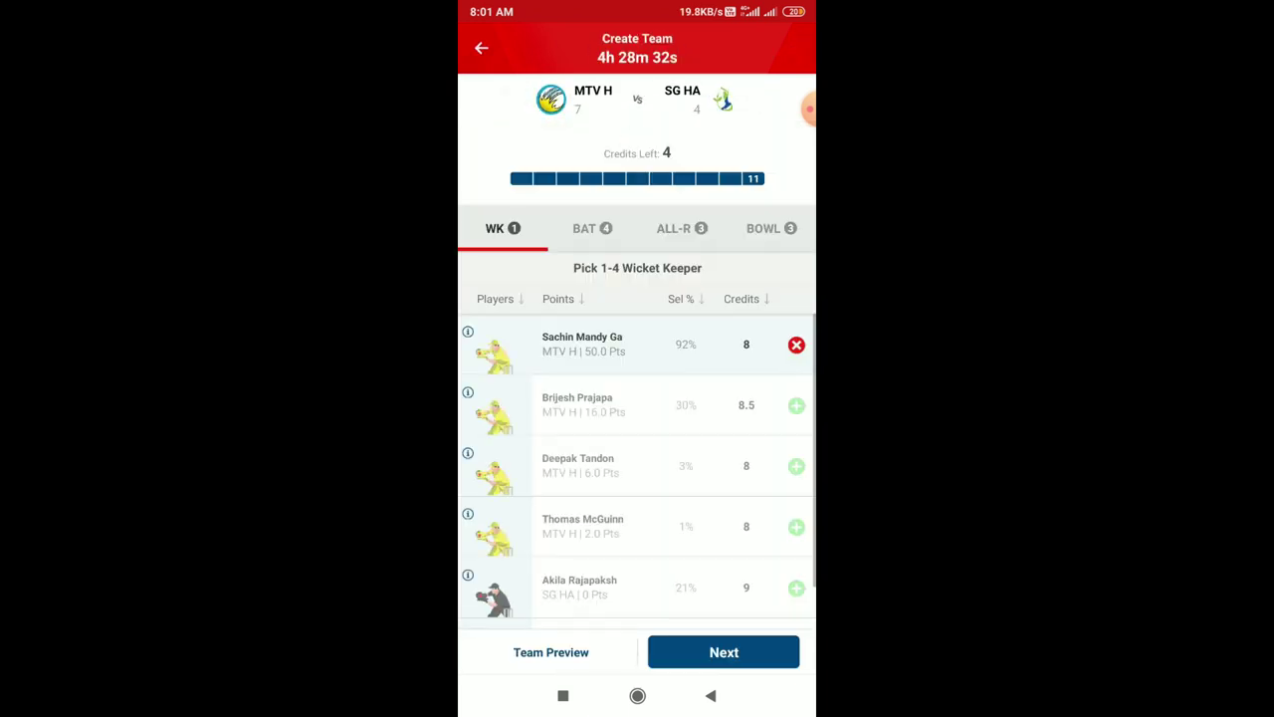
click(592, 228)
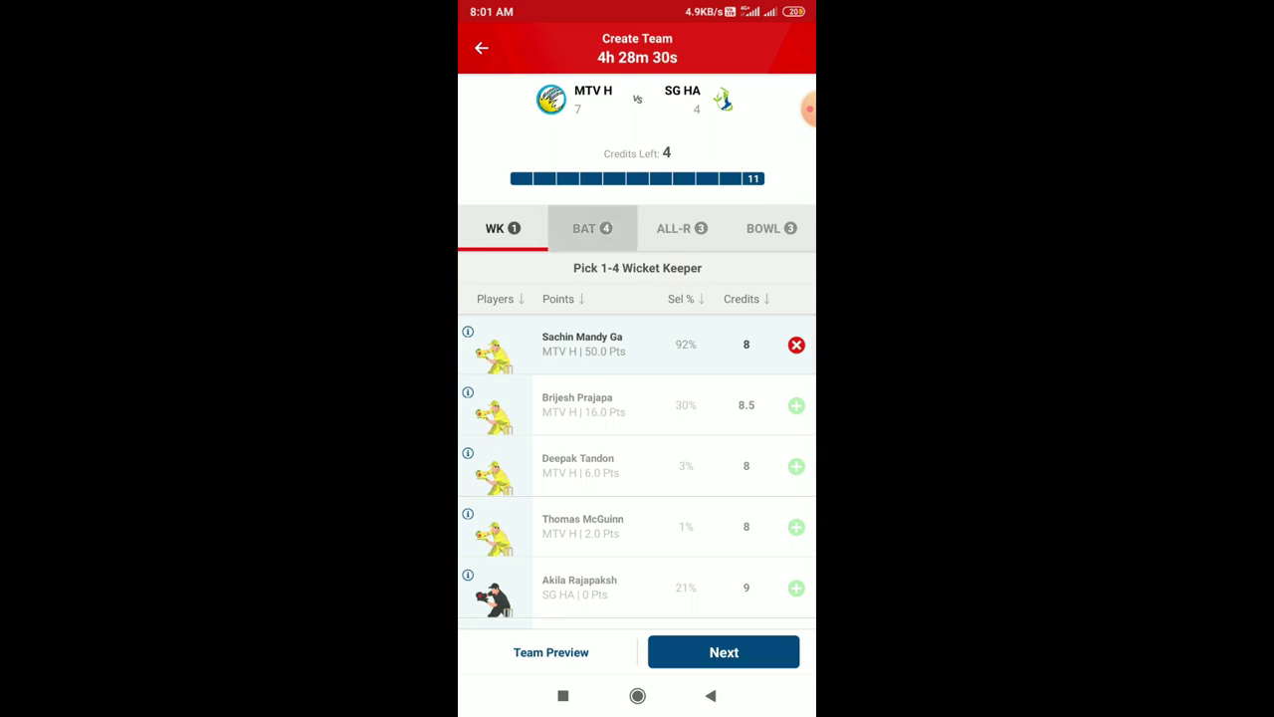
scroll(637, 471, down, 3)
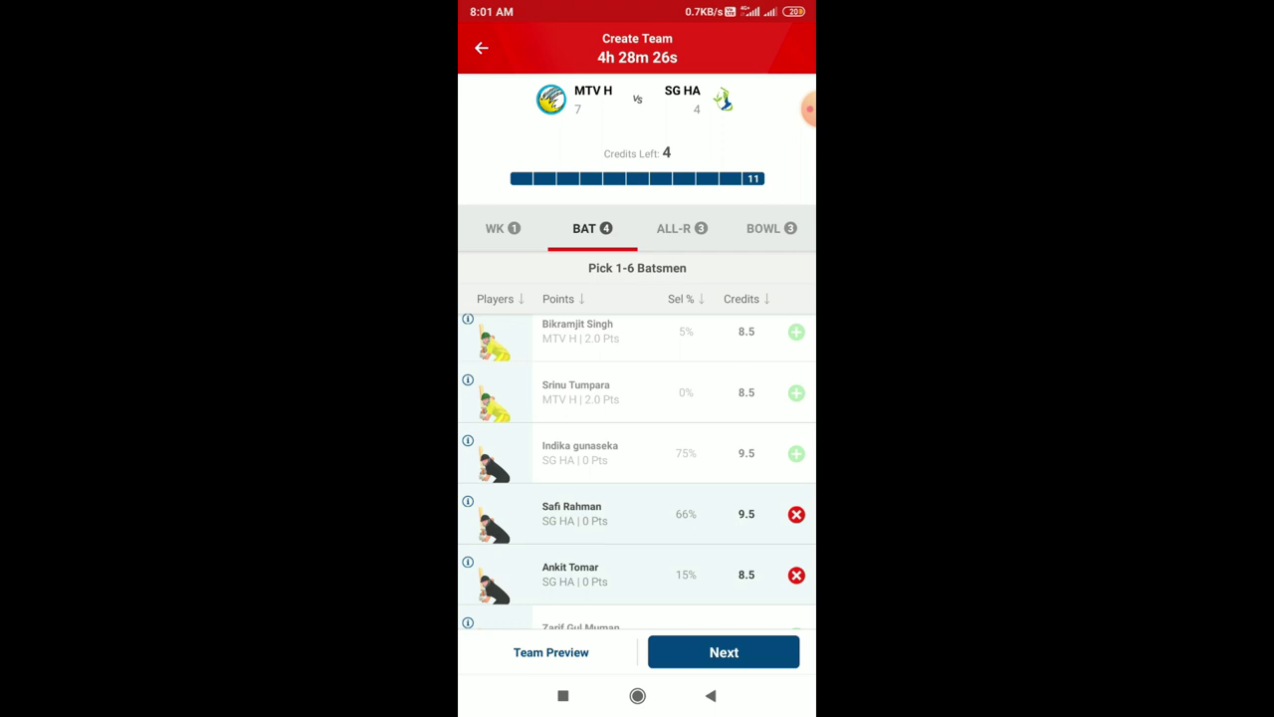
click(682, 228)
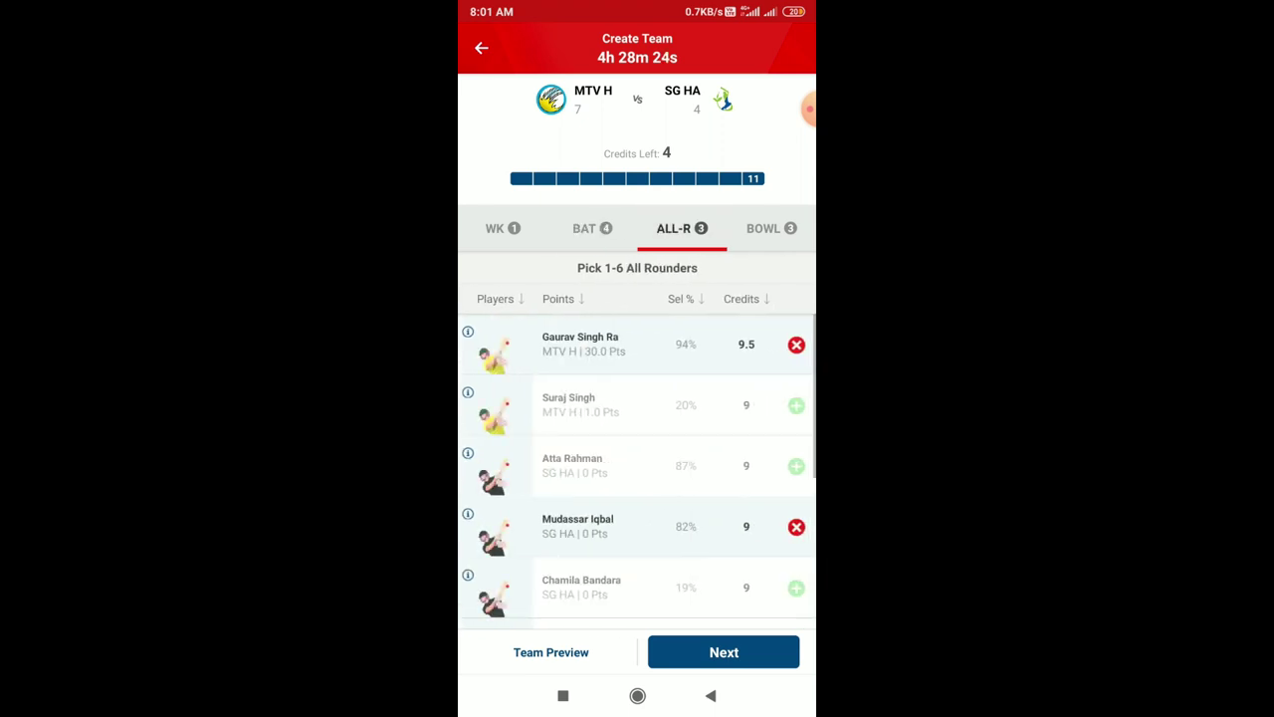
scroll(638, 468, down, 2)
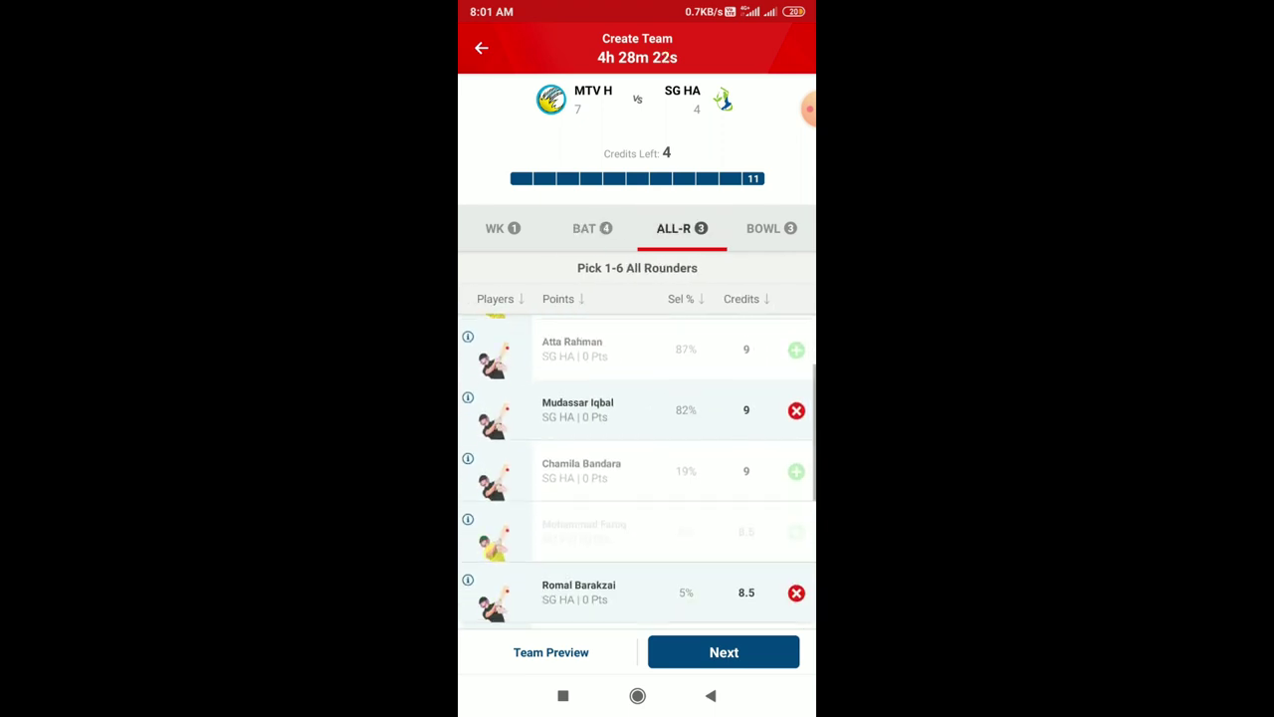
scroll(637, 468, down, 1)
click(772, 228)
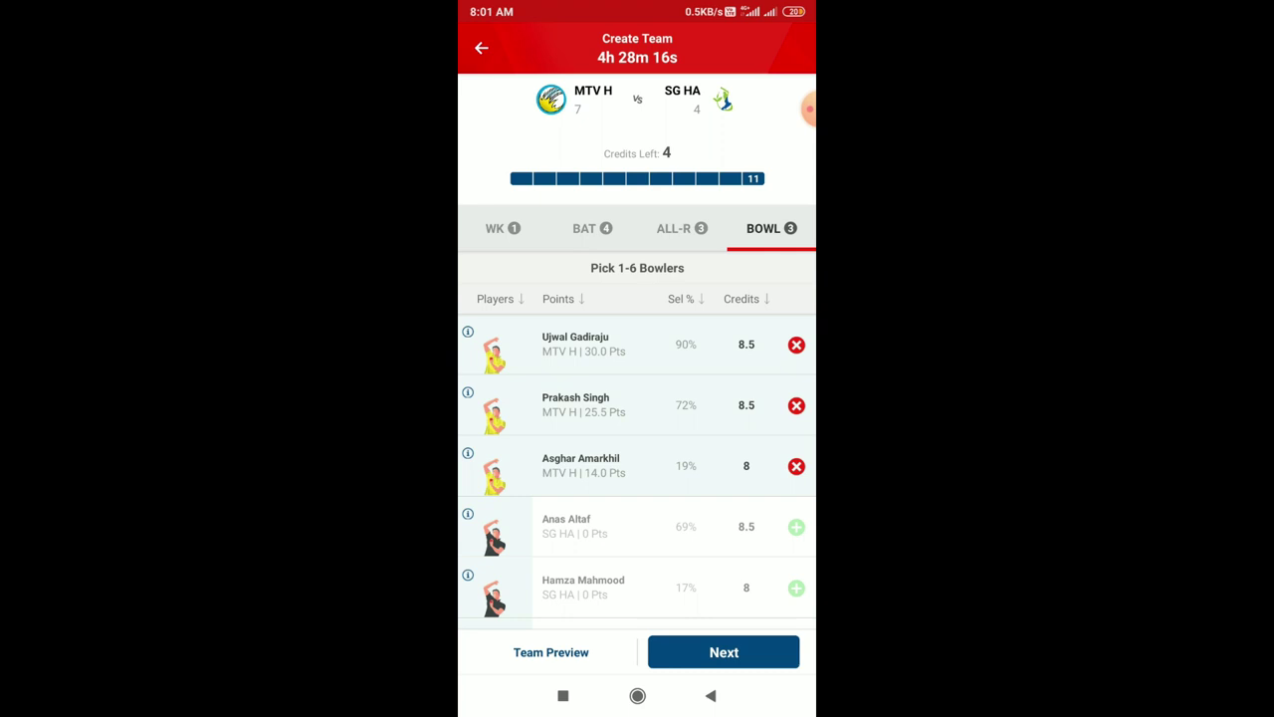
click(723, 652)
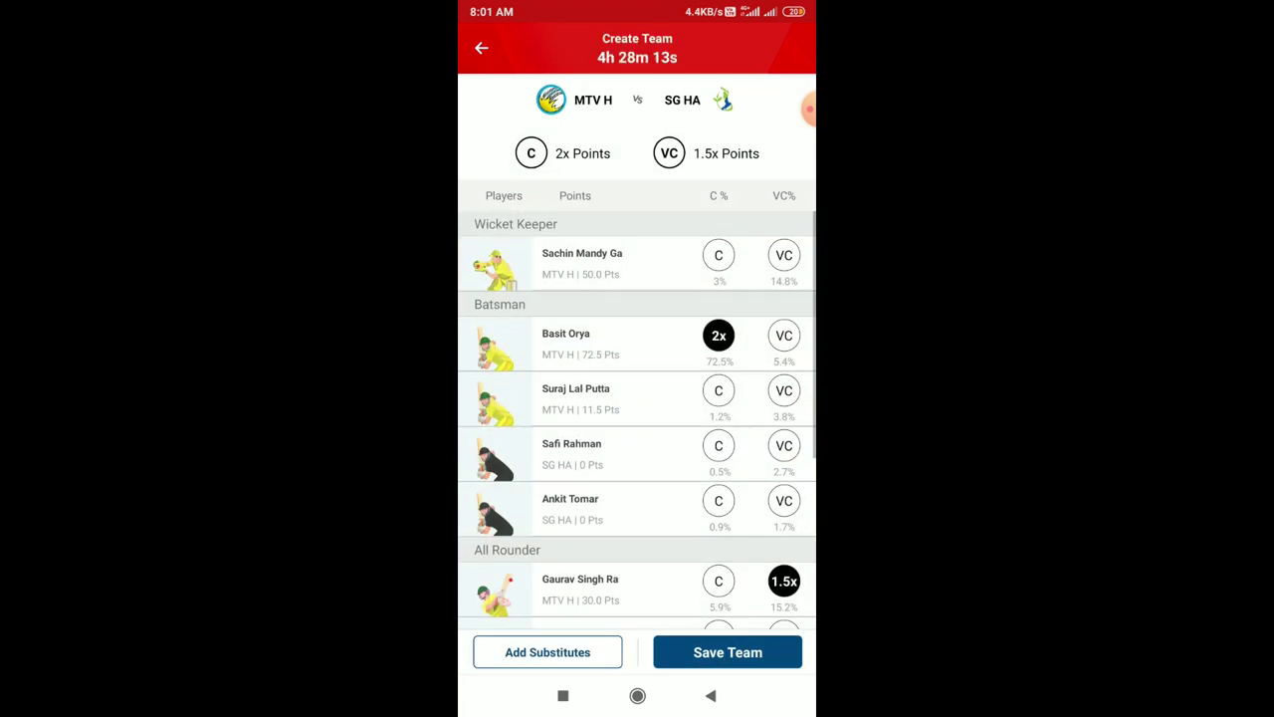
scroll(638, 418, down, 2)
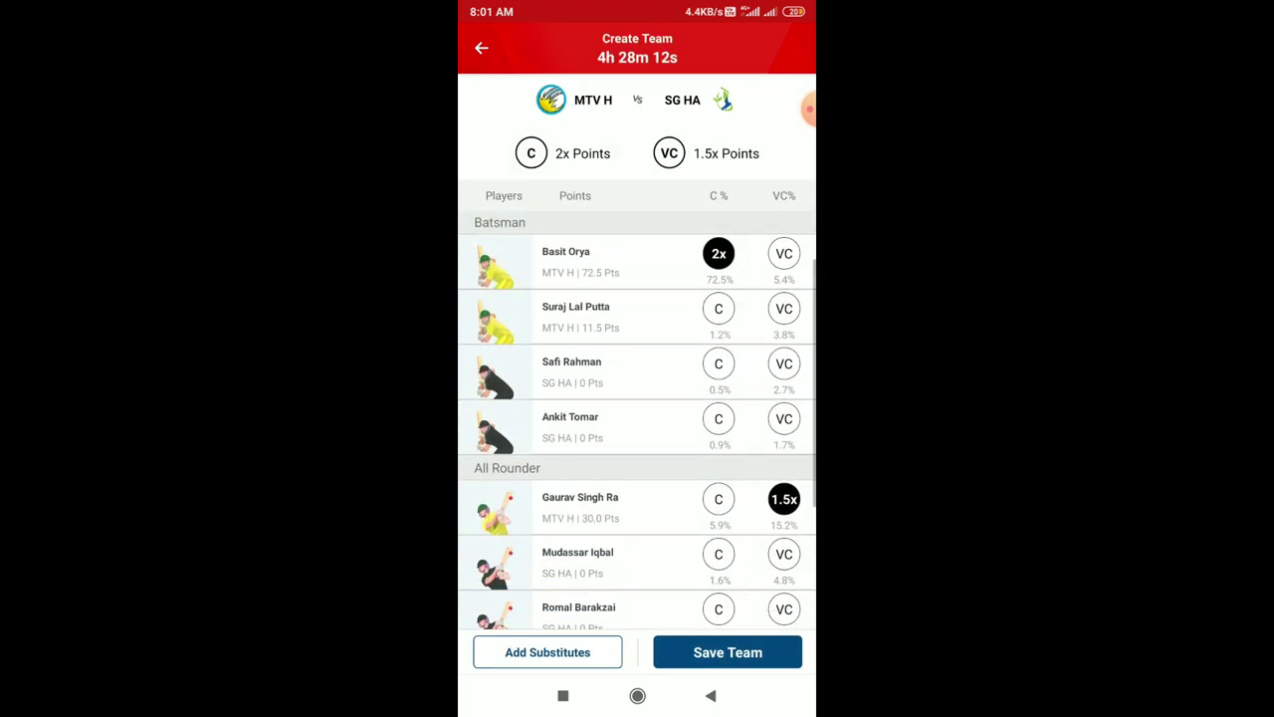
click(728, 652)
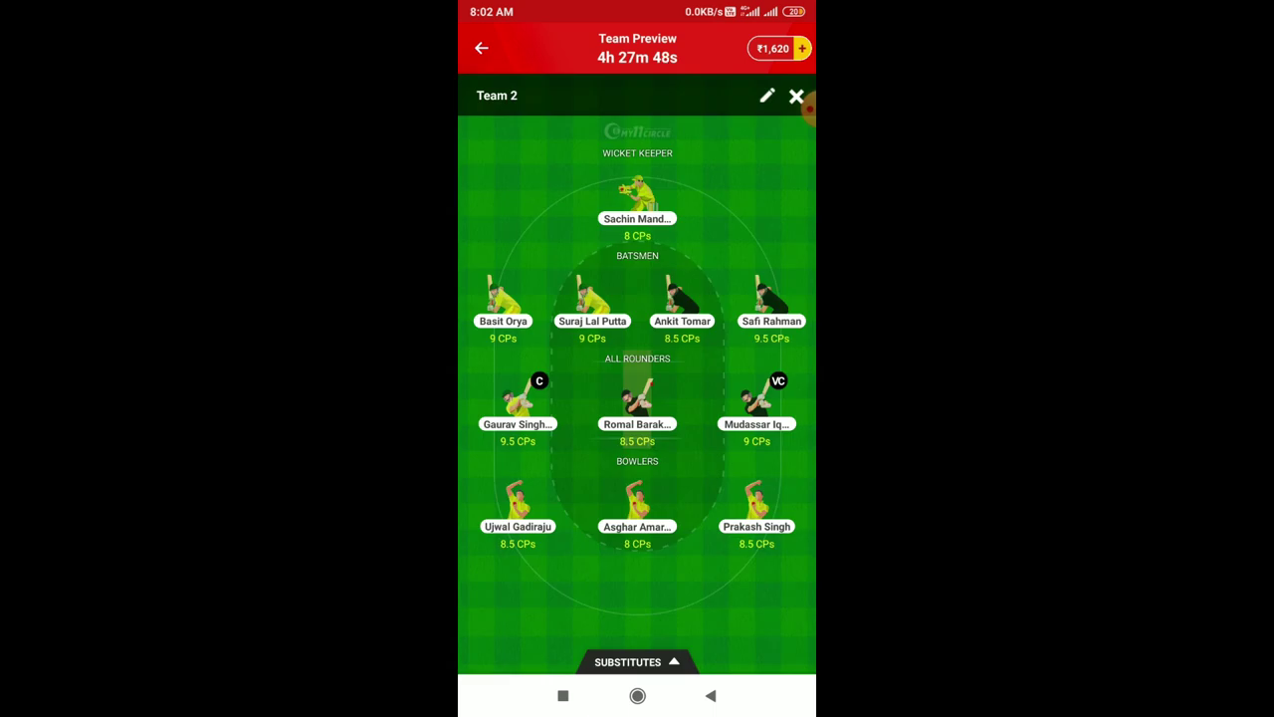
- Edit Team 3, dropping bowler Asghar Amarkhil and adding wicket-keeper Brijesh
click(710, 695)
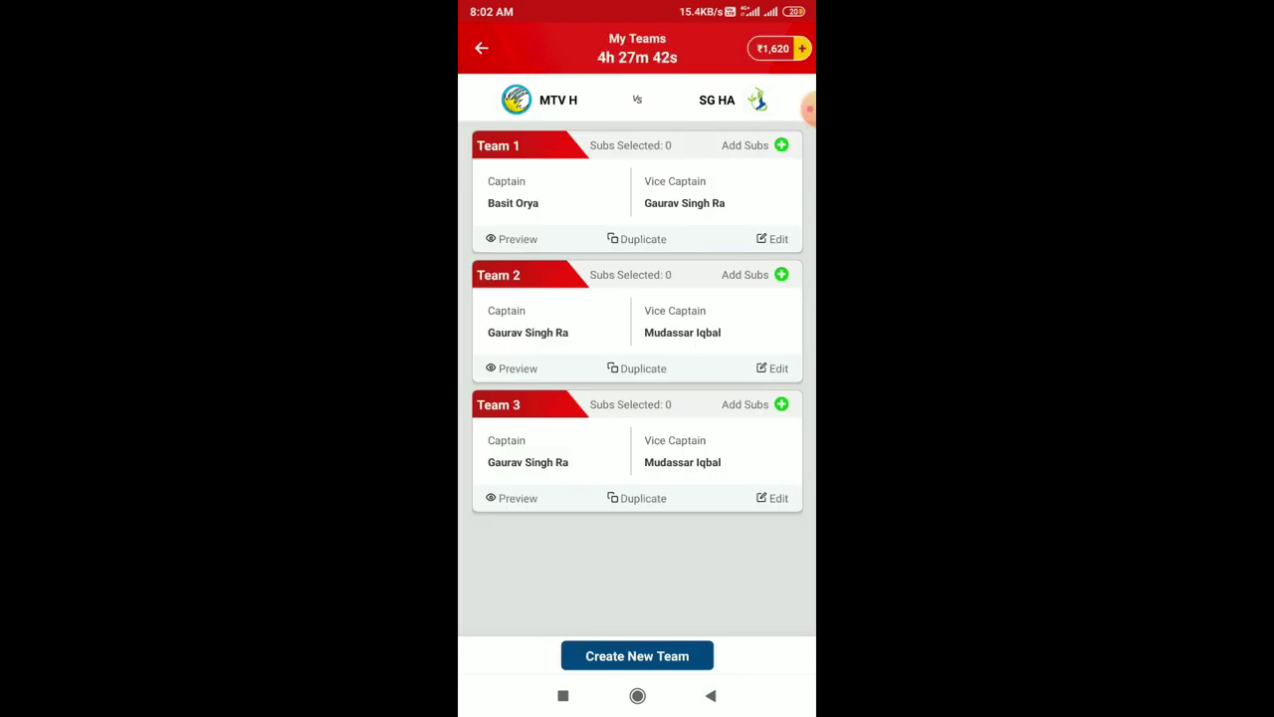
click(773, 498)
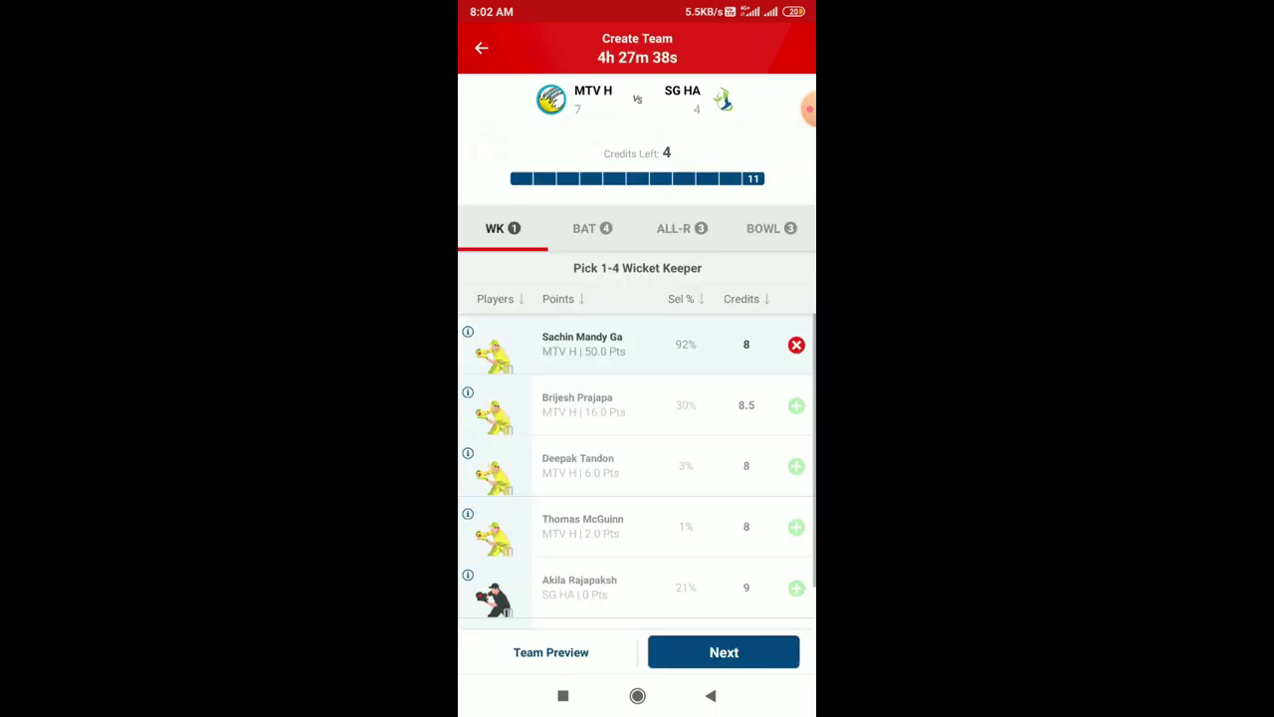
scroll(638, 468, down, 1)
scroll(637, 468, up, 1)
click(764, 228)
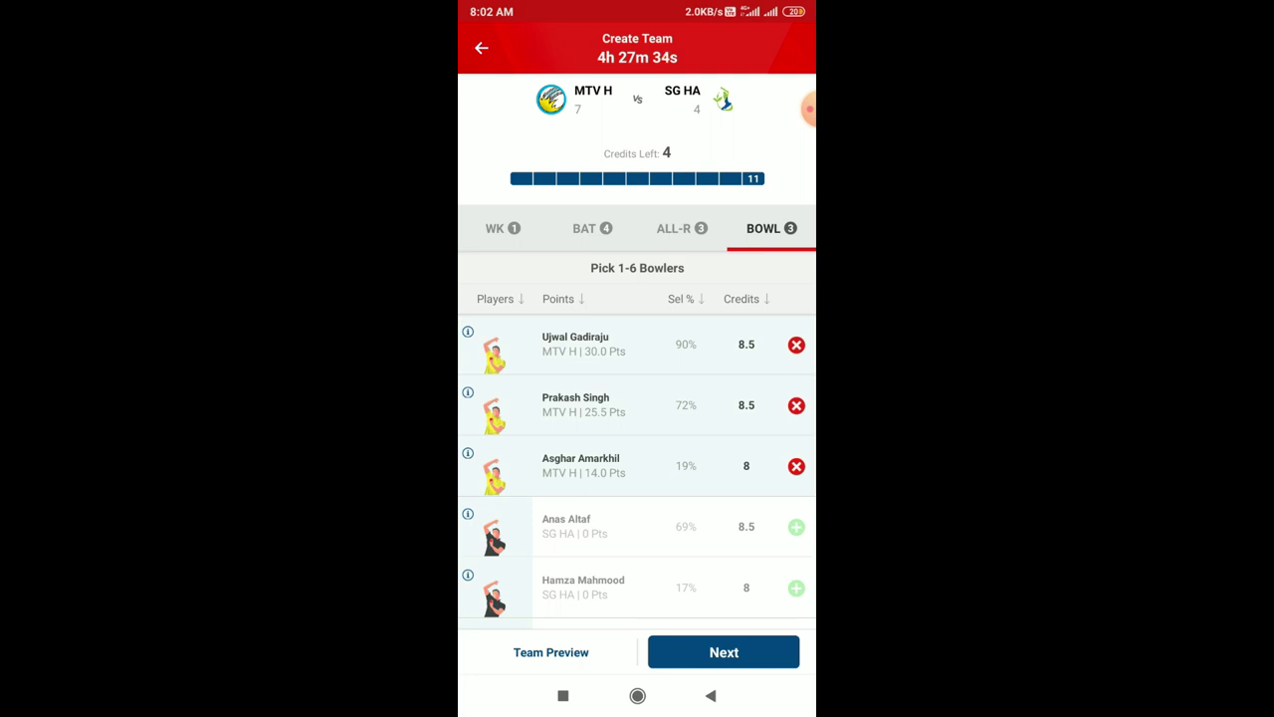
click(592, 228)
click(763, 228)
click(797, 466)
click(503, 228)
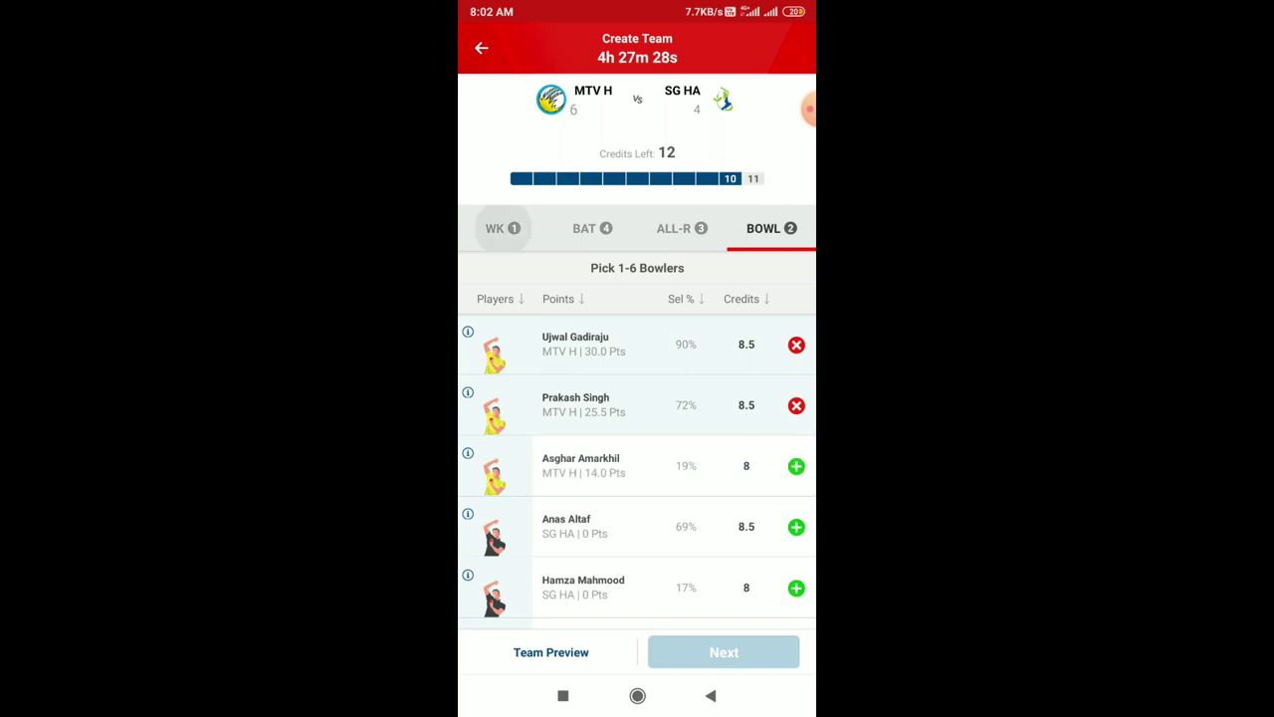
click(797, 405)
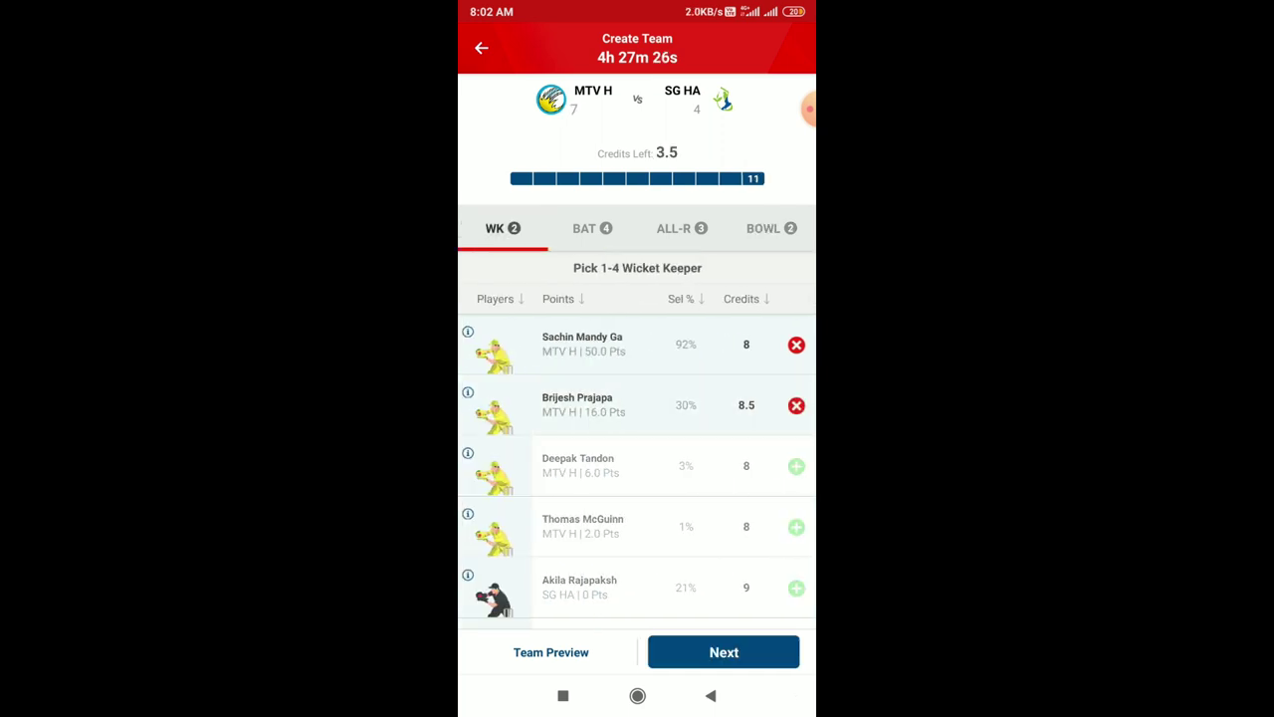
click(724, 652)
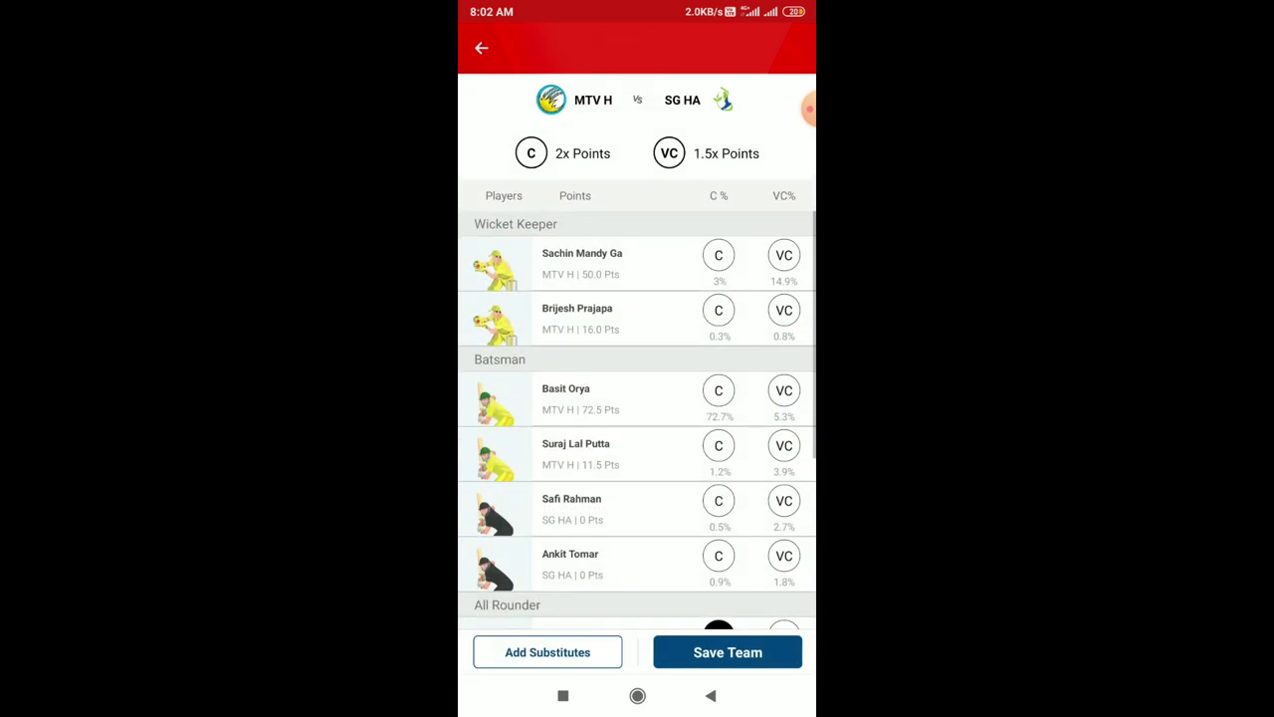
scroll(637, 419, down, 3)
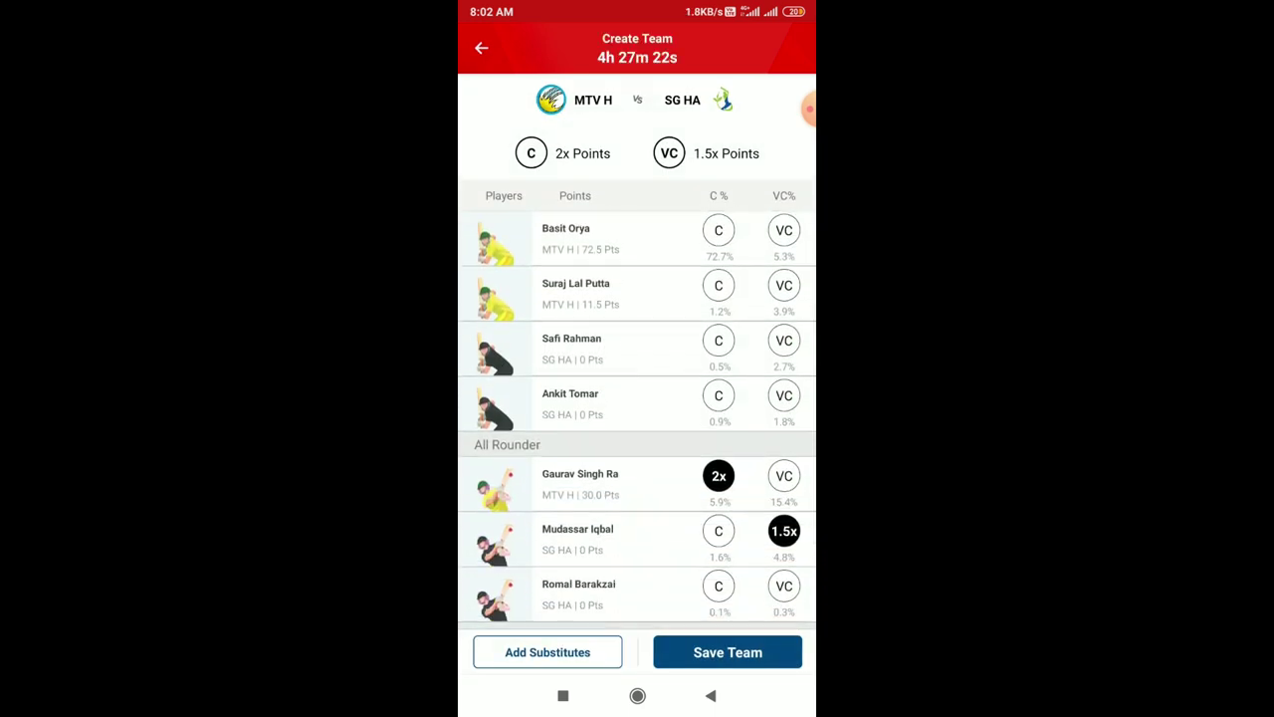
scroll(637, 418, up, 2)
scroll(638, 419, up, 2)
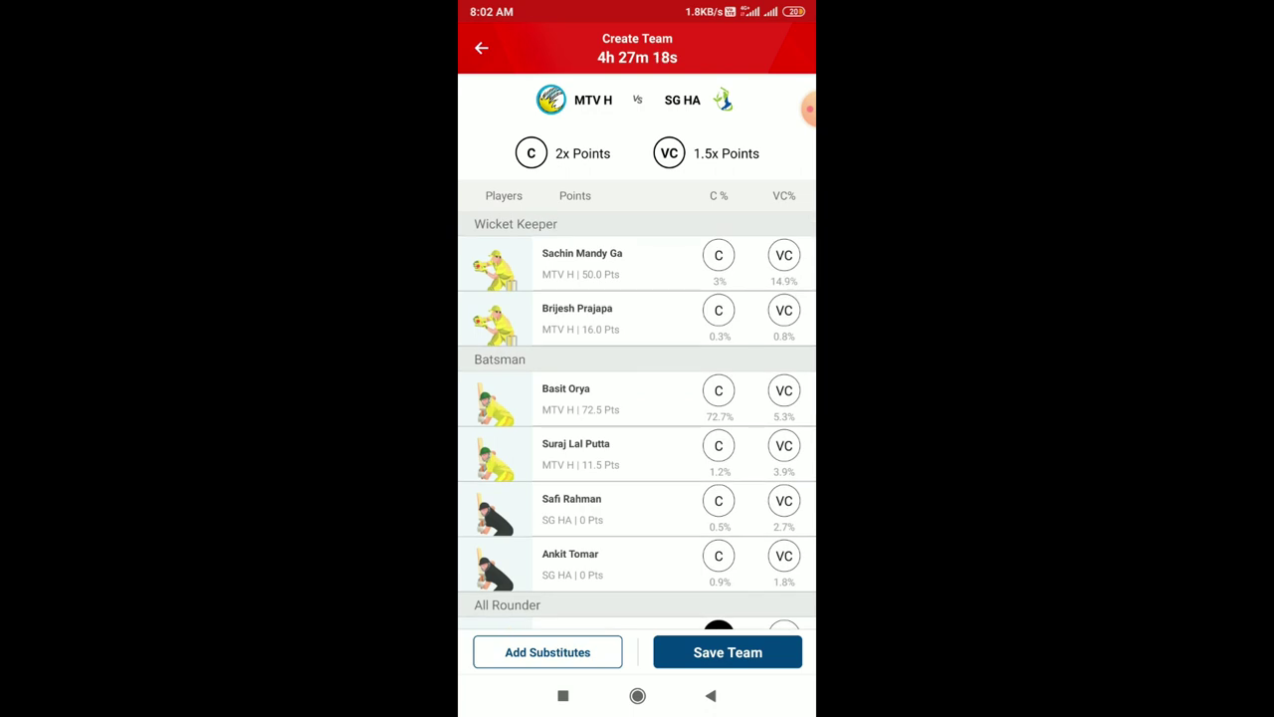
click(785, 255)
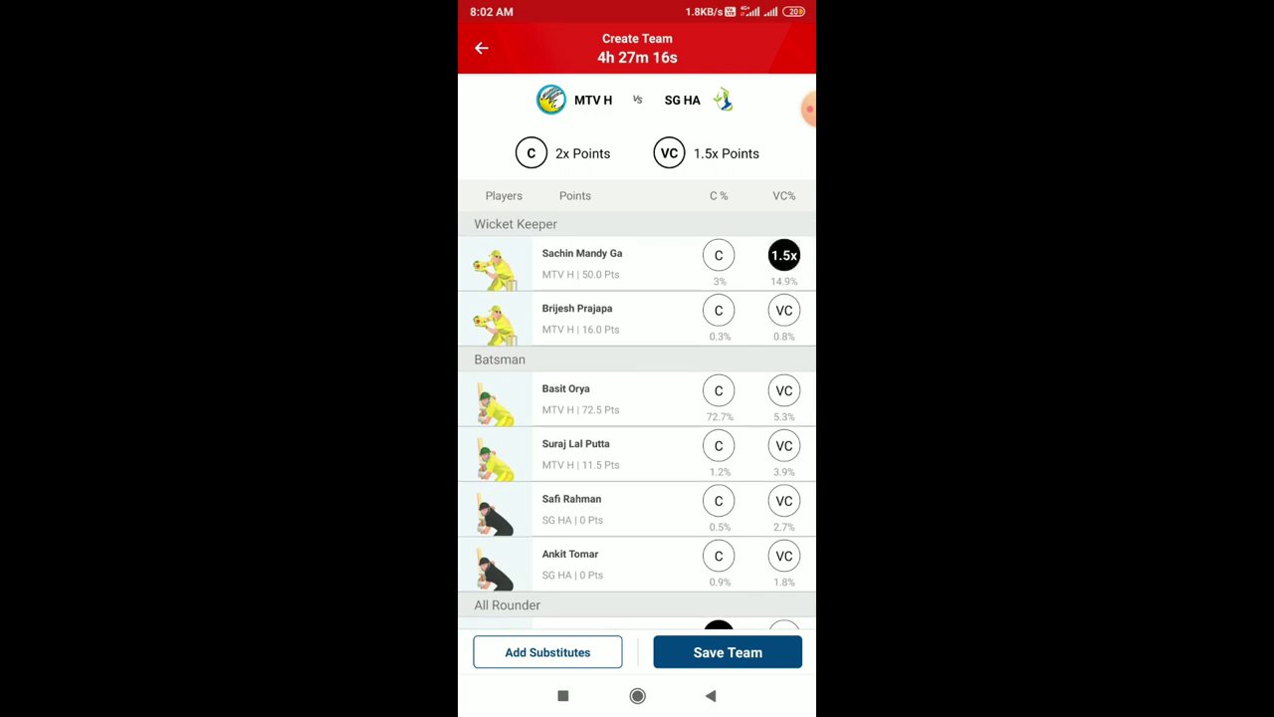
click(727, 652)
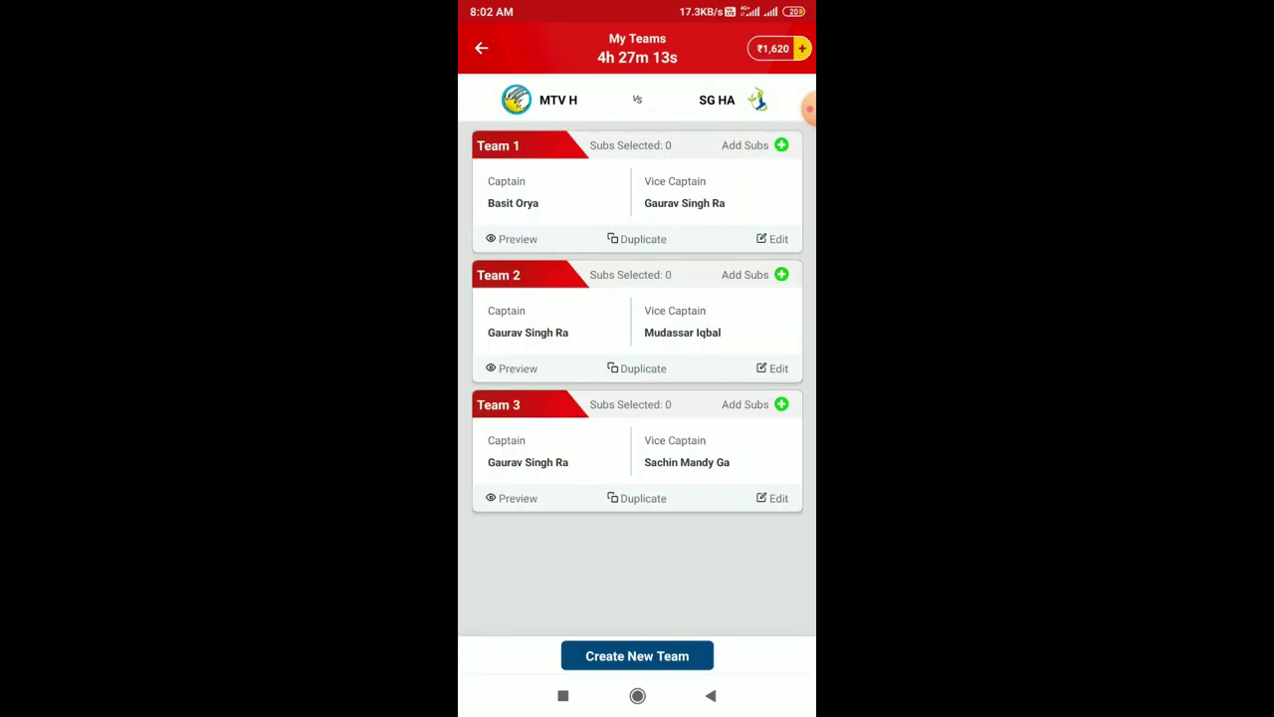